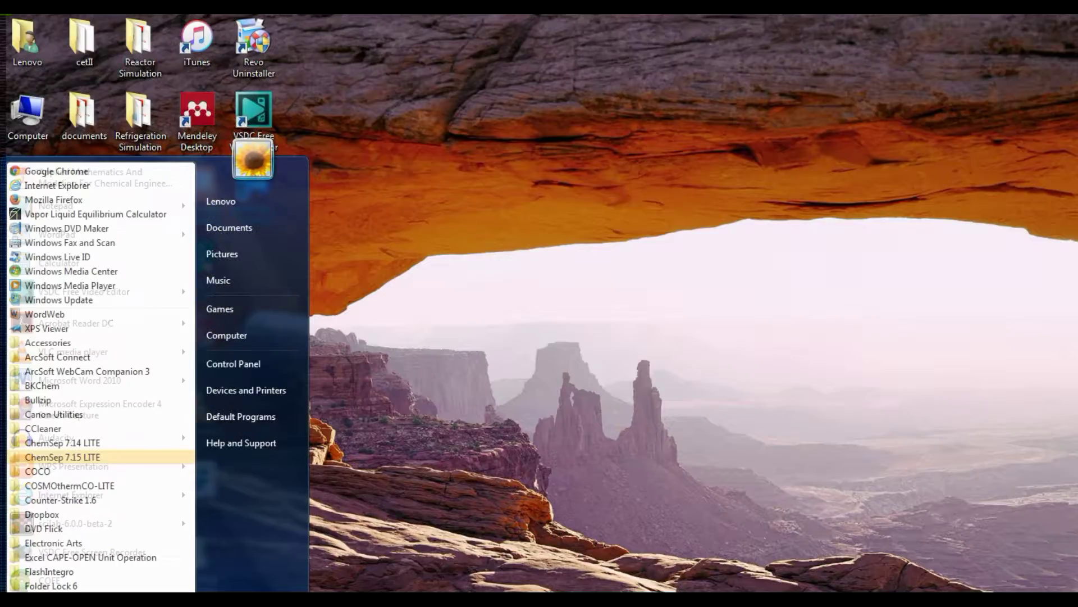
Step: Start ConfigureTEA from the COCO program group and move its property packages window to the middle of the desktop
{"action": "left_click", "coordinate": [38, 473]}
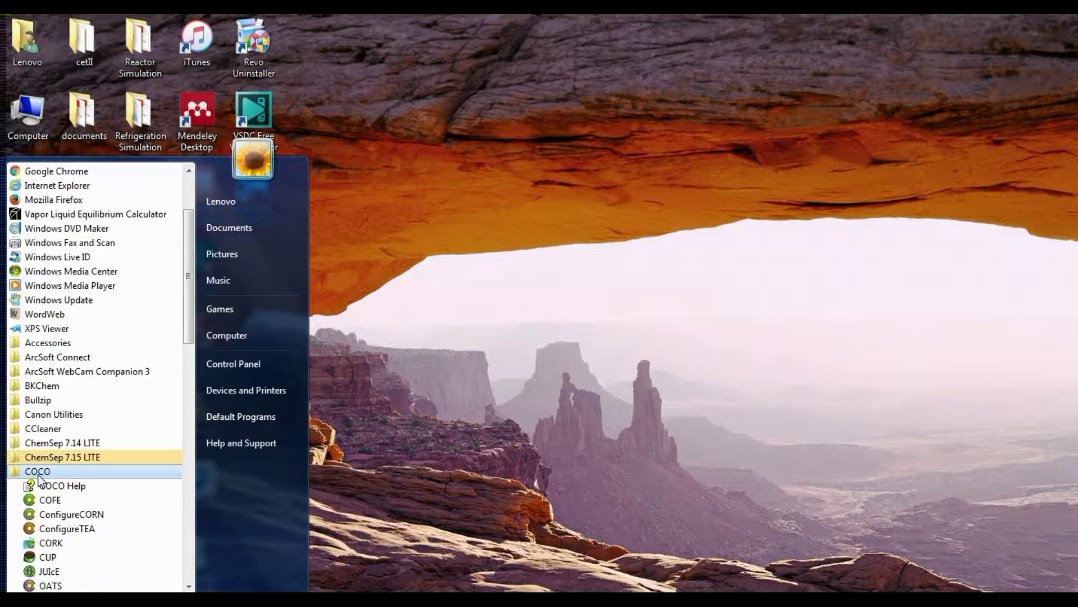
{"action": "left_click", "coordinate": [44, 530]}
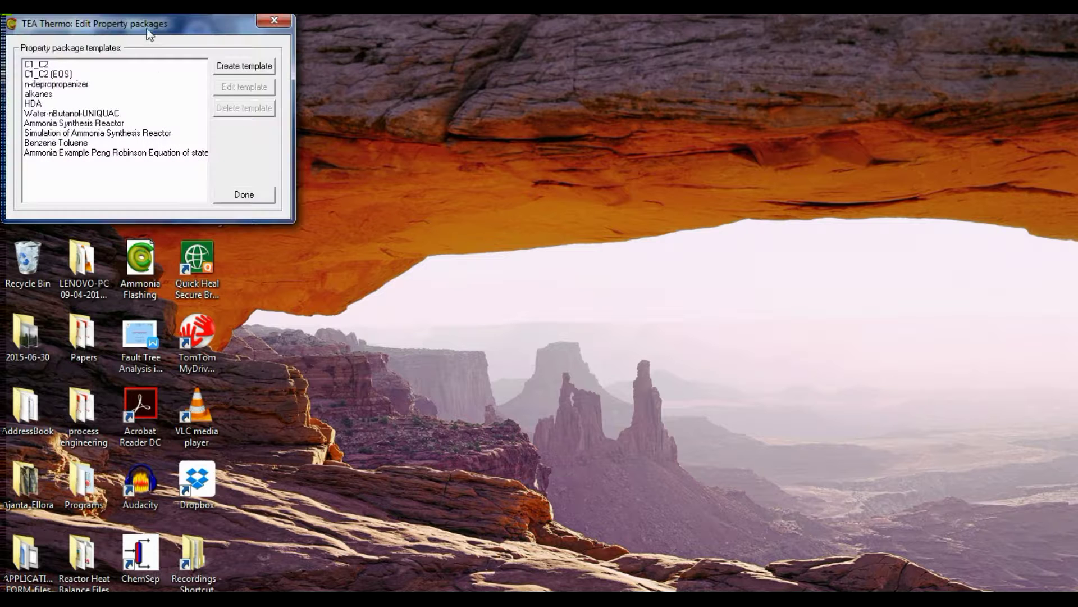
{"action": "left_click_drag", "start_coordinate": [148, 33], "coordinate": [585, 152]}
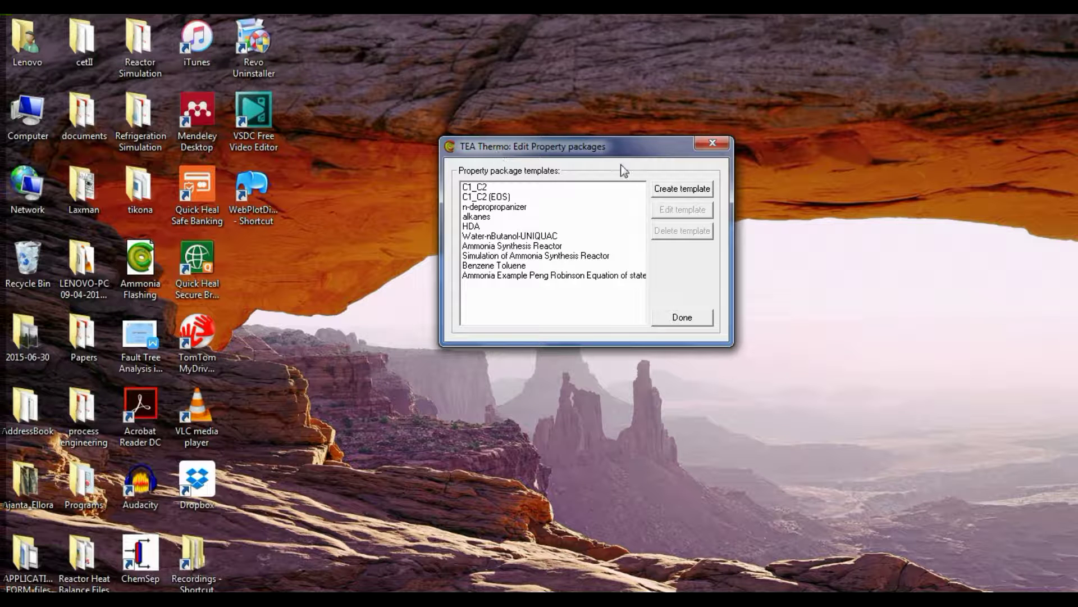
Step: Create a property package template named "Ideal Vapor Ideal liquid mixture" using the Peng Robinson model set
{"action": "left_click", "coordinate": [683, 189]}
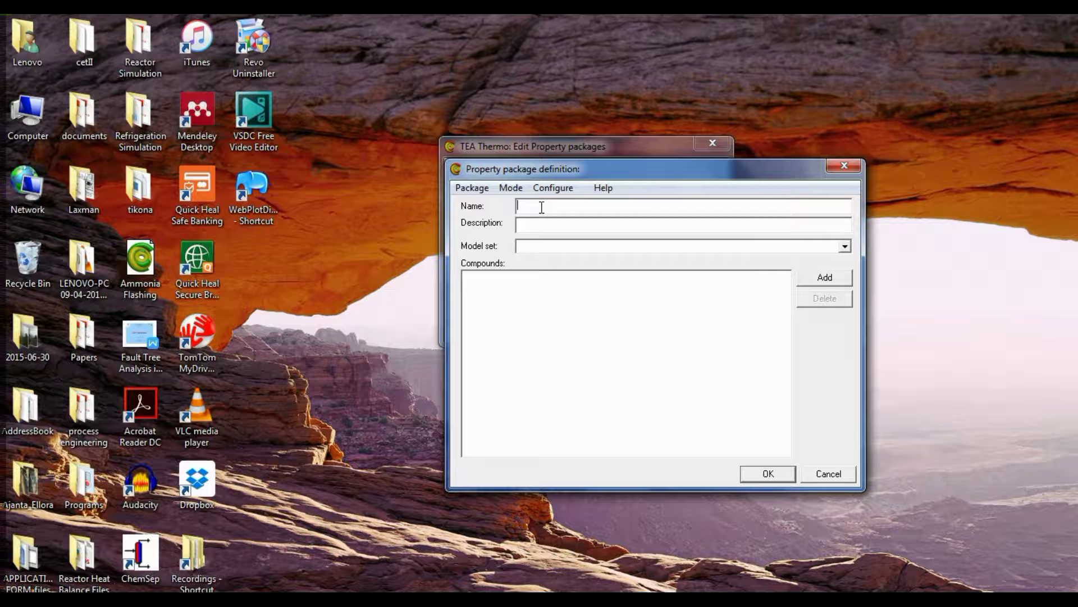
{"action": "type", "text": "Ideal Vapor Ideal liquid mixture"}
{"action": "left_click", "coordinate": [846, 247]}
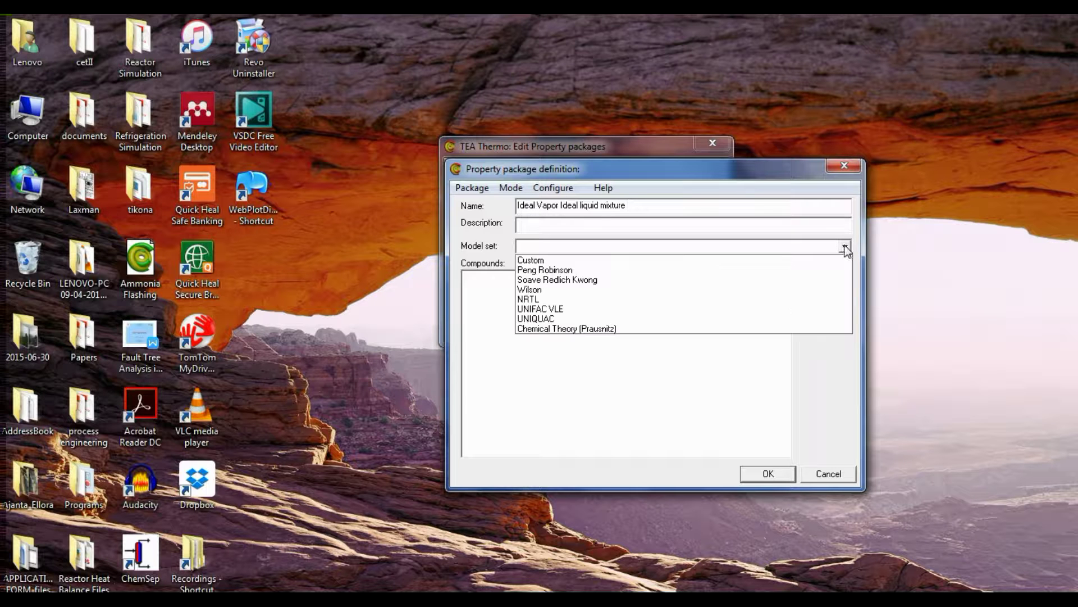
{"action": "left_click", "coordinate": [600, 272]}
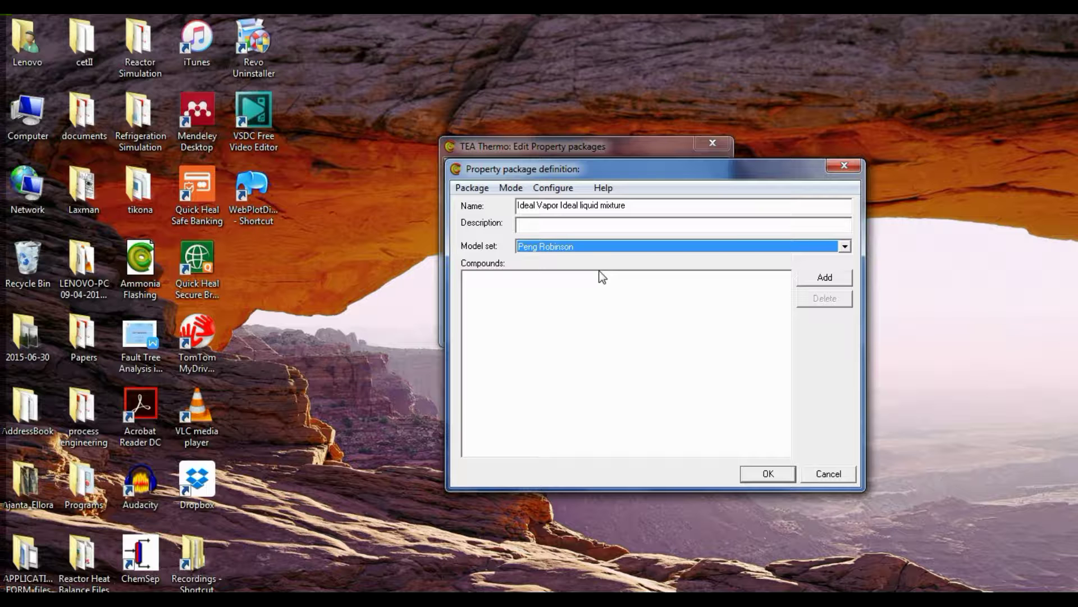
{"action": "left_click", "coordinate": [767, 473]}
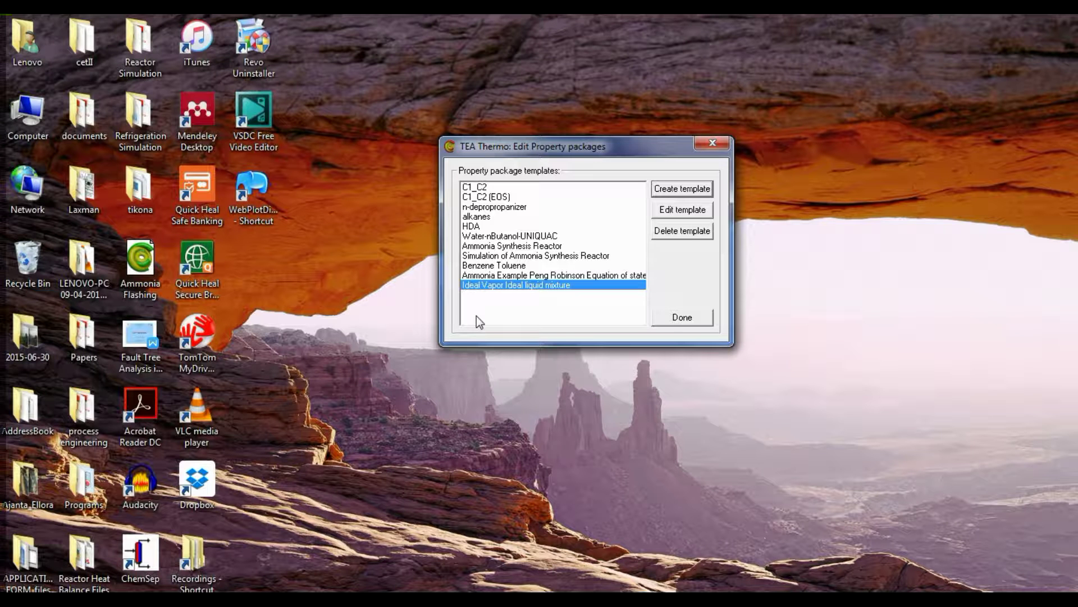
Step: Reopen the "Ideal Vapor Ideal liquid mixture" template for editing and set its model set to Custom
{"action": "left_click", "coordinate": [537, 276]}
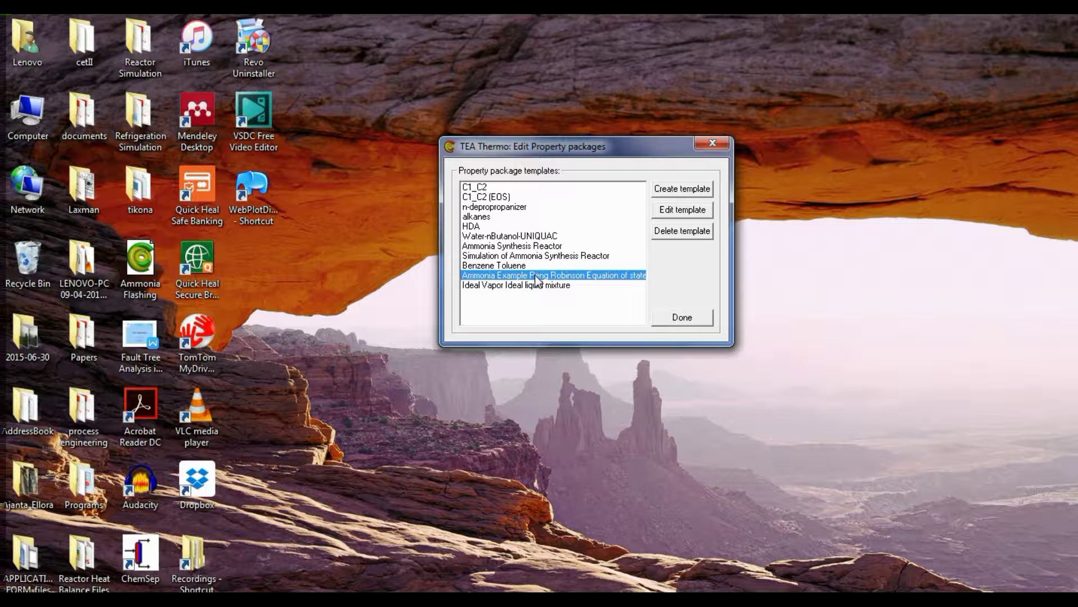
{"action": "left_click", "coordinate": [541, 285]}
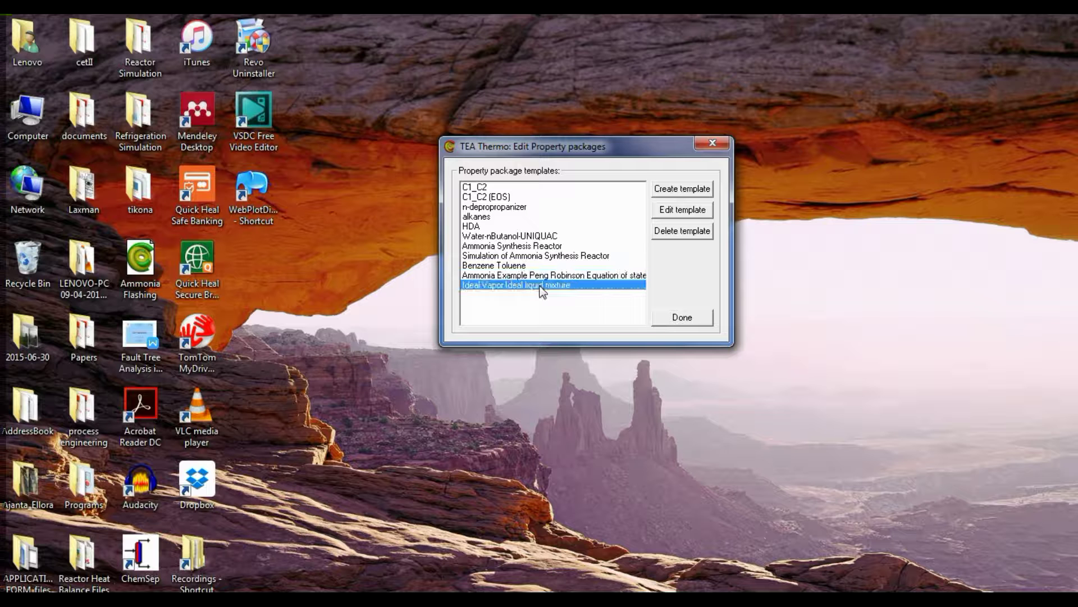
{"action": "left_click", "coordinate": [674, 211]}
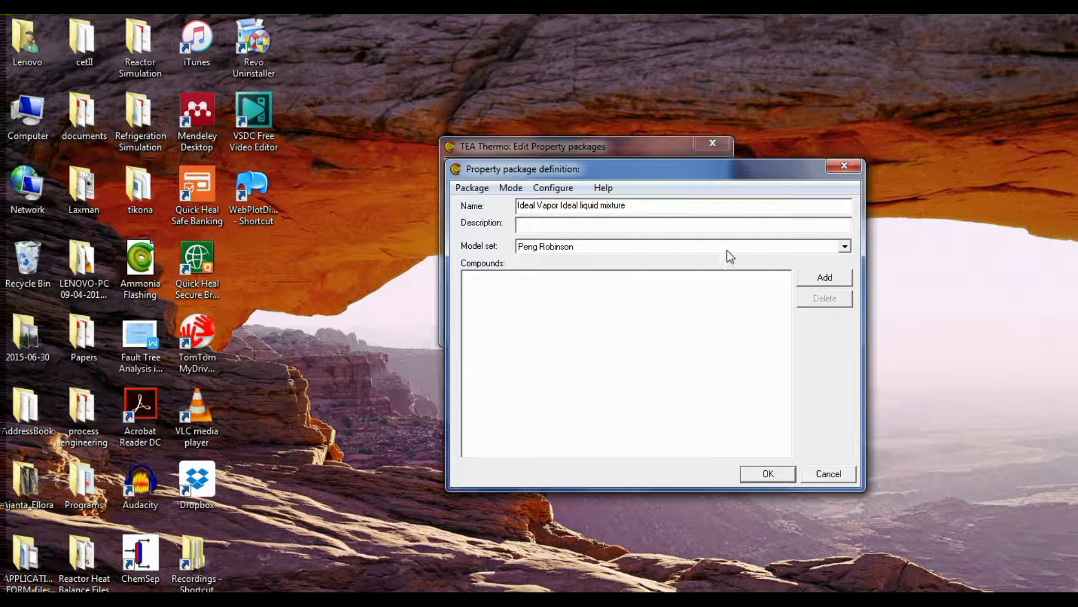
{"action": "left_click", "coordinate": [845, 246]}
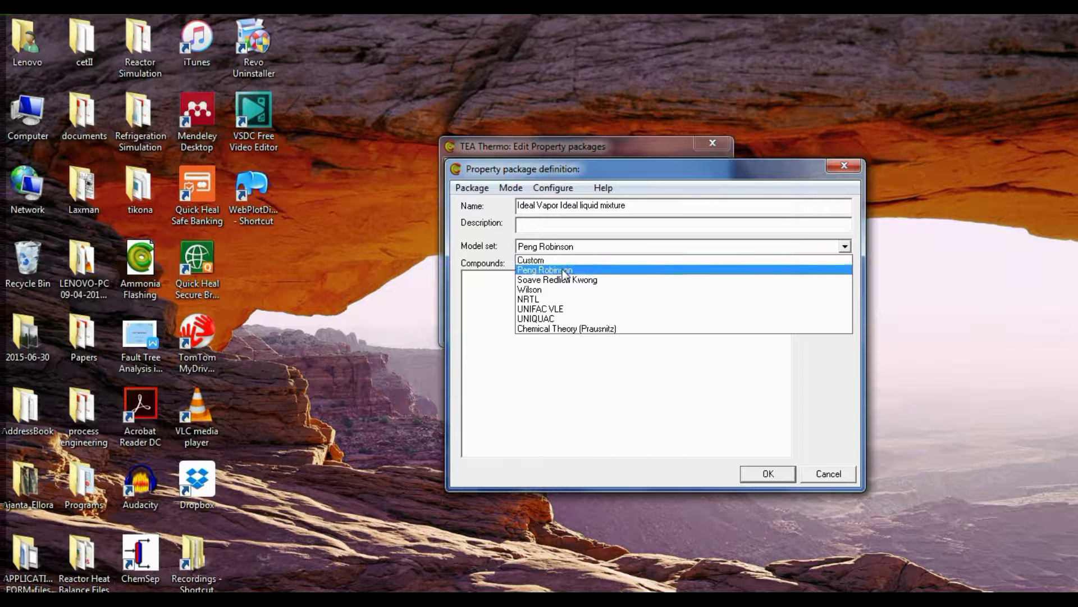
{"action": "left_click", "coordinate": [563, 260]}
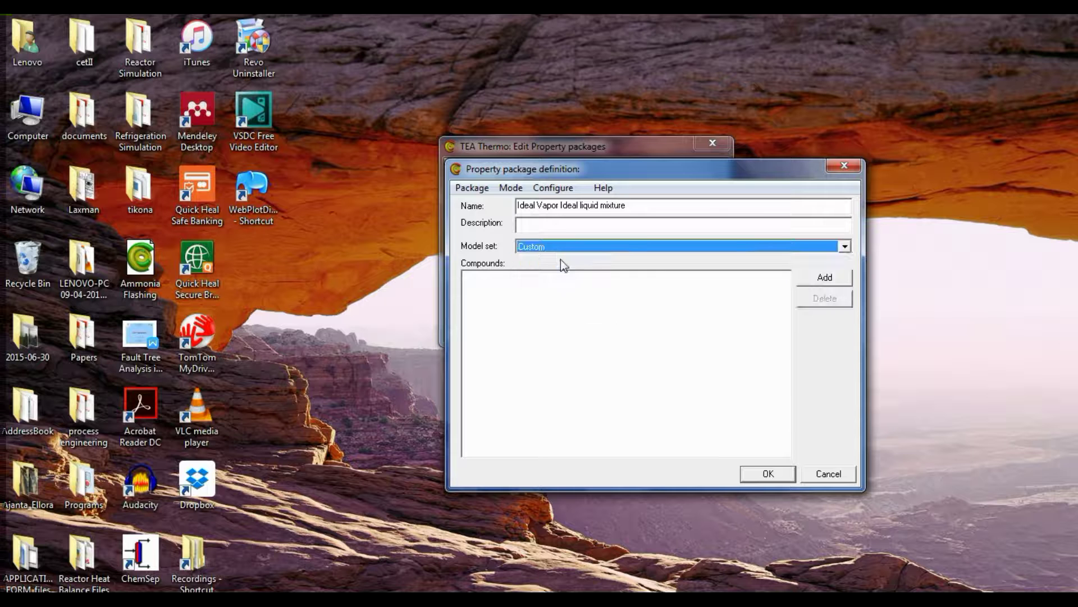
Step: In the property calculations, set the equation of state to Ideal gas law for vapor and N/A for liquid
{"action": "left_click", "coordinate": [547, 190]}
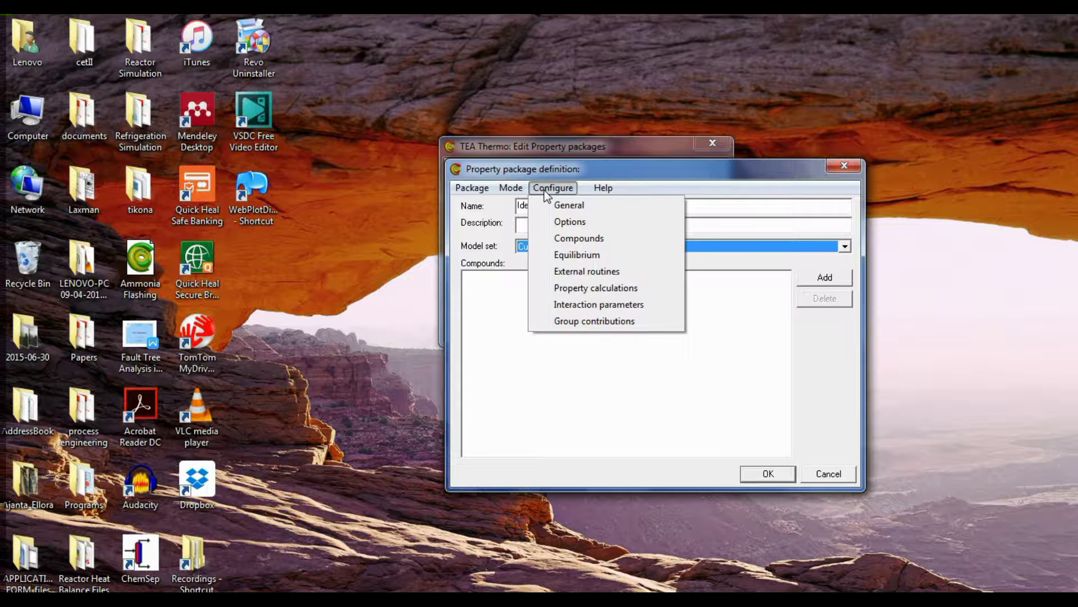
{"action": "left_click", "coordinate": [575, 288]}
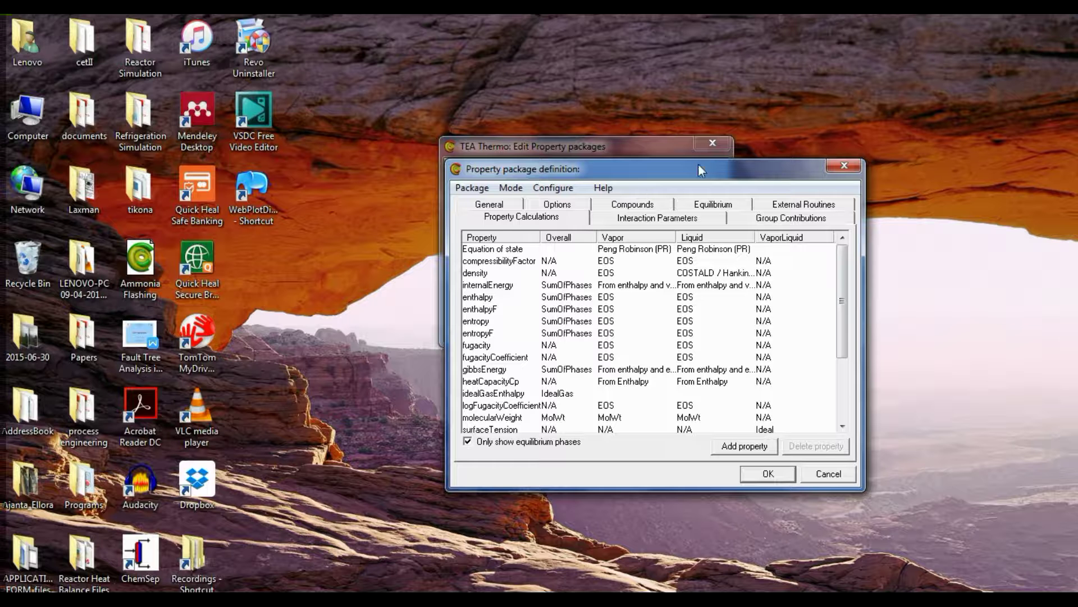
{"action": "left_click_drag", "start_coordinate": [699, 164], "coordinate": [699, 133]}
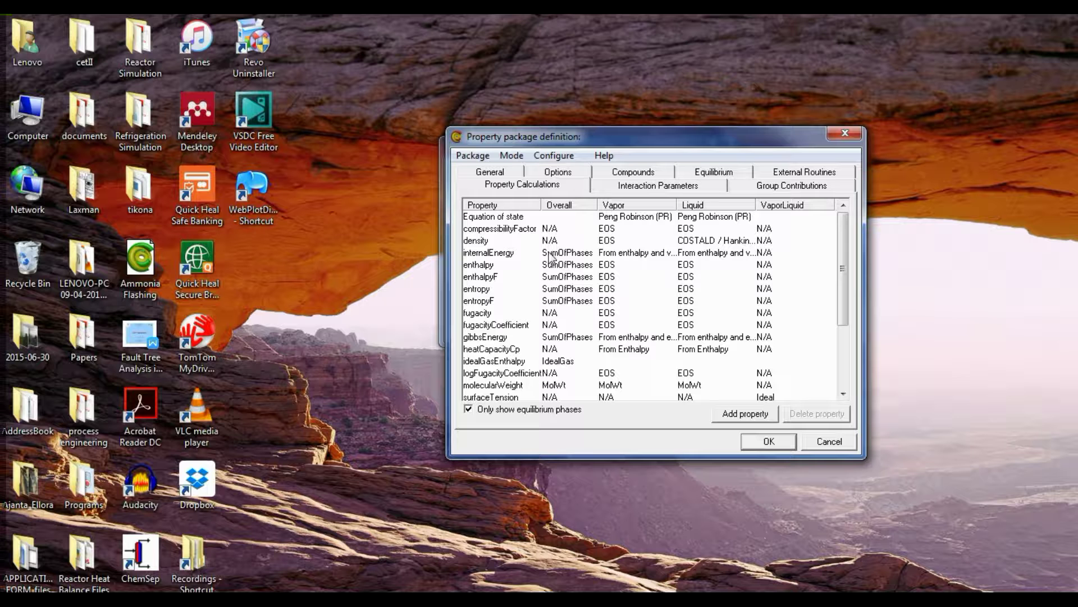
{"action": "left_click", "coordinate": [639, 218]}
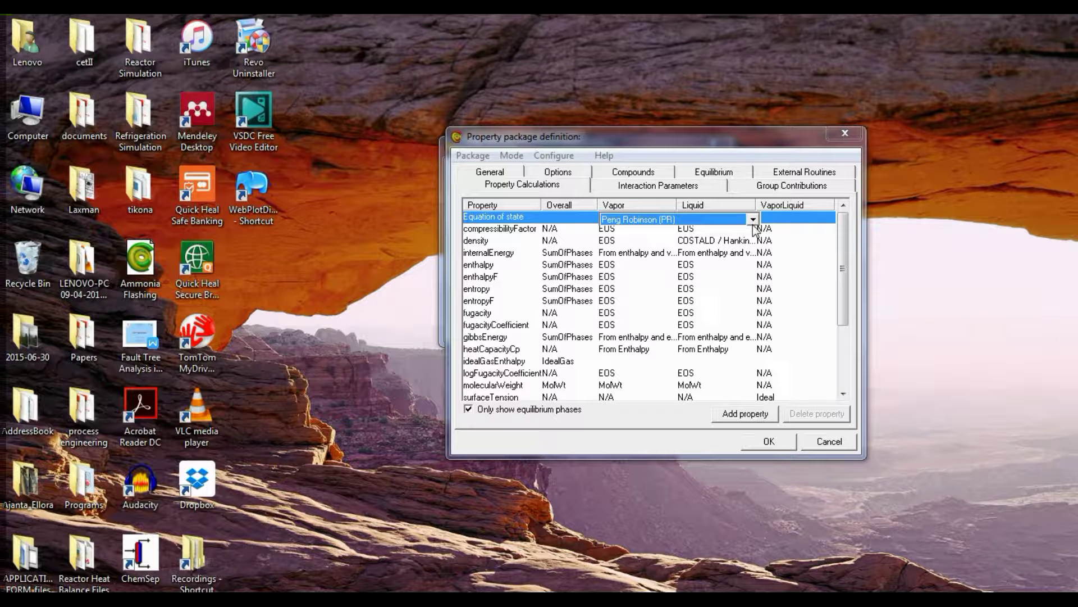
{"action": "left_click", "coordinate": [752, 219]}
{"action": "left_click", "coordinate": [663, 246]}
{"action": "left_click", "coordinate": [729, 223]}
{"action": "left_click", "coordinate": [833, 217]}
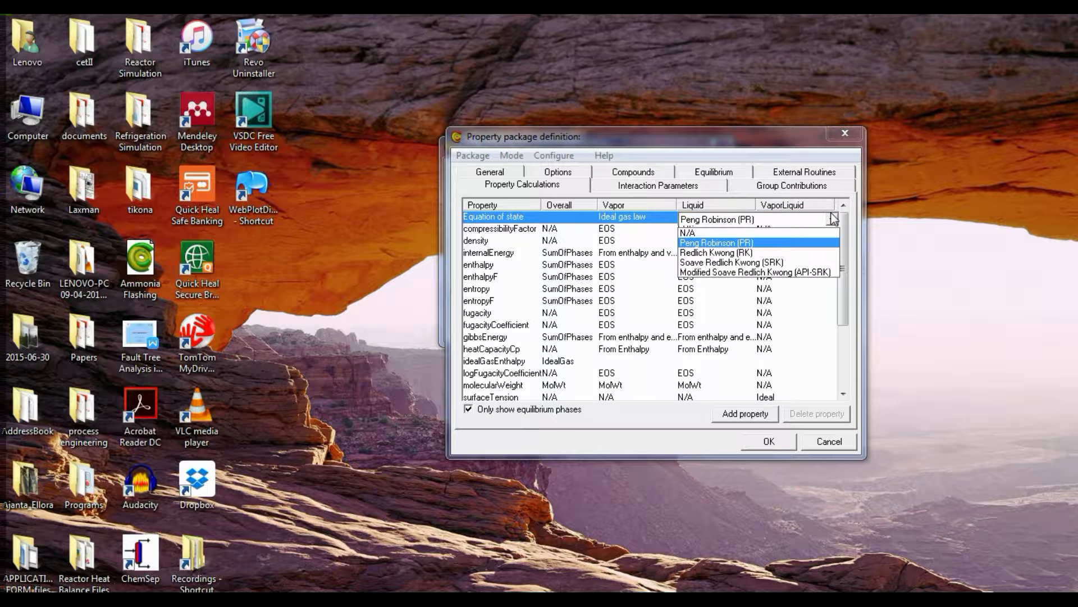
{"action": "left_click", "coordinate": [706, 233]}
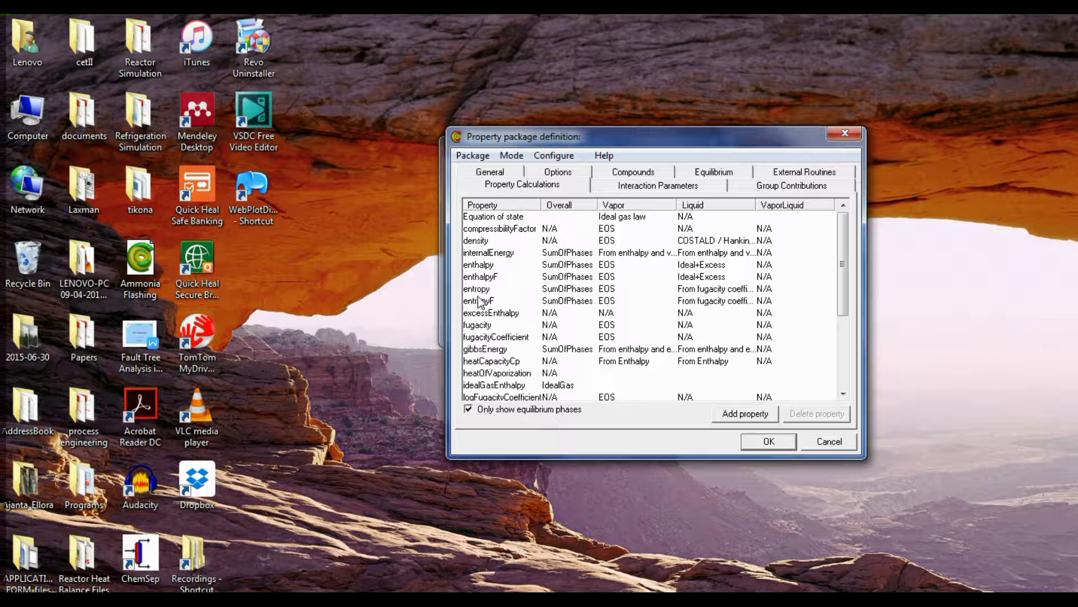
Step: Delete the excessEnthalpy property definition from the package
{"action": "left_click", "coordinate": [476, 313]}
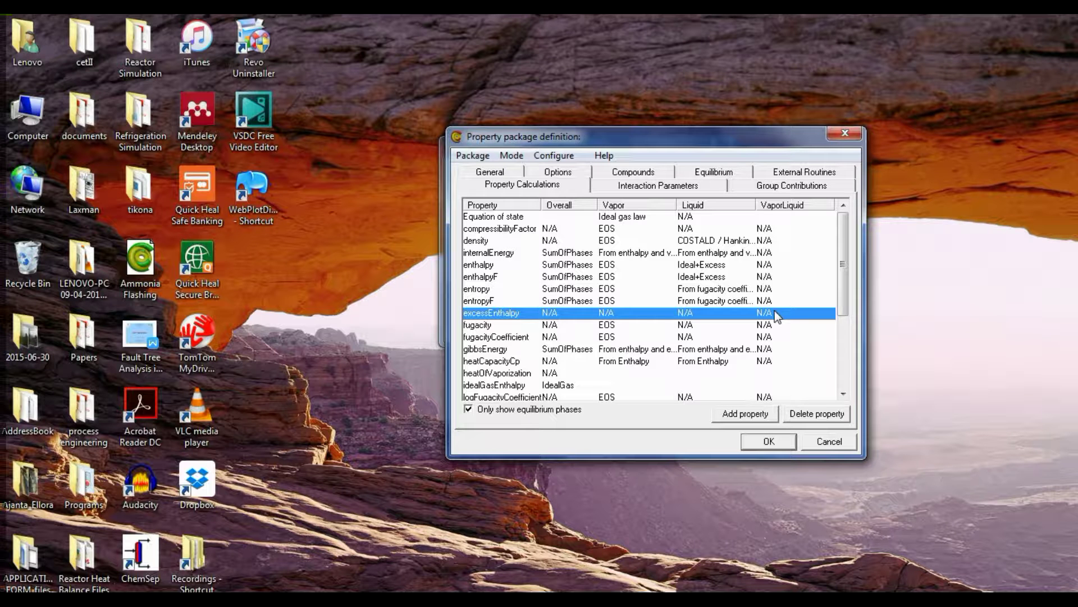
{"action": "left_click", "coordinate": [796, 415]}
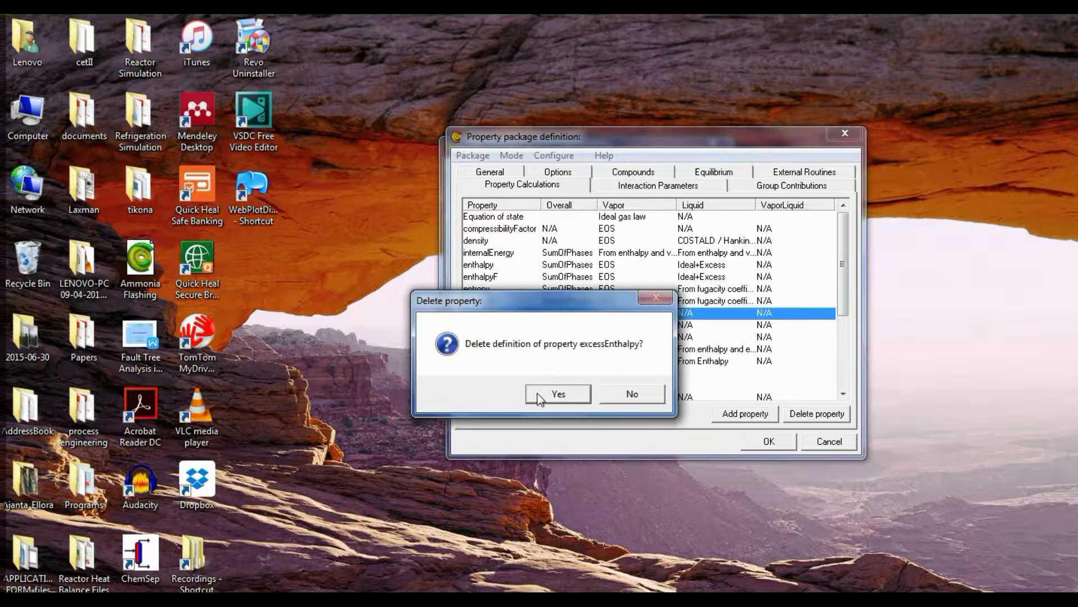
{"action": "left_click", "coordinate": [541, 396]}
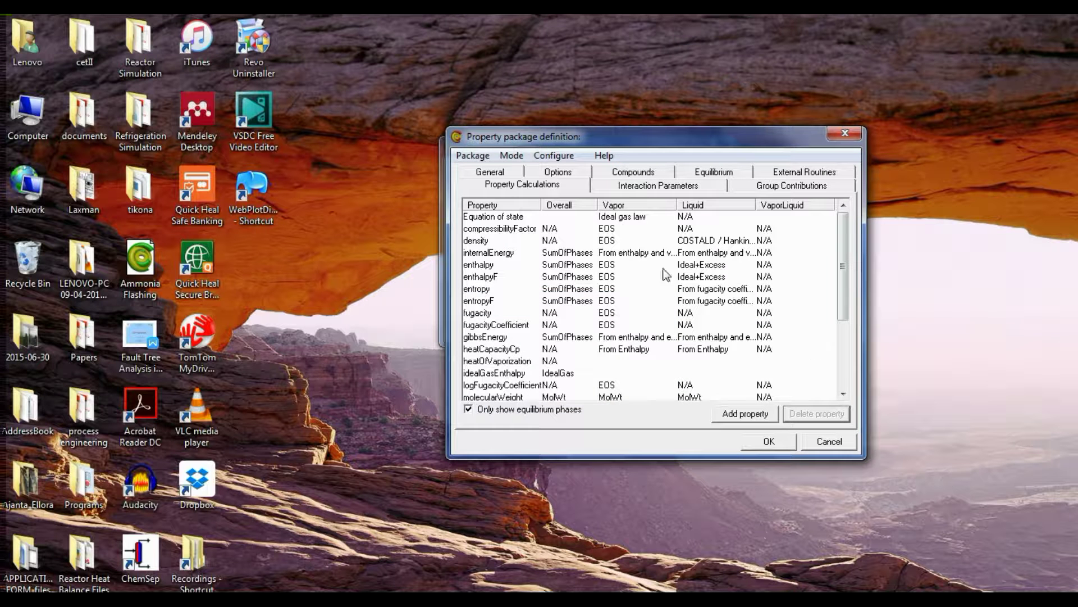
Step: Set the liquid enthalpy calculation to Ideal
{"action": "left_click", "coordinate": [700, 267]}
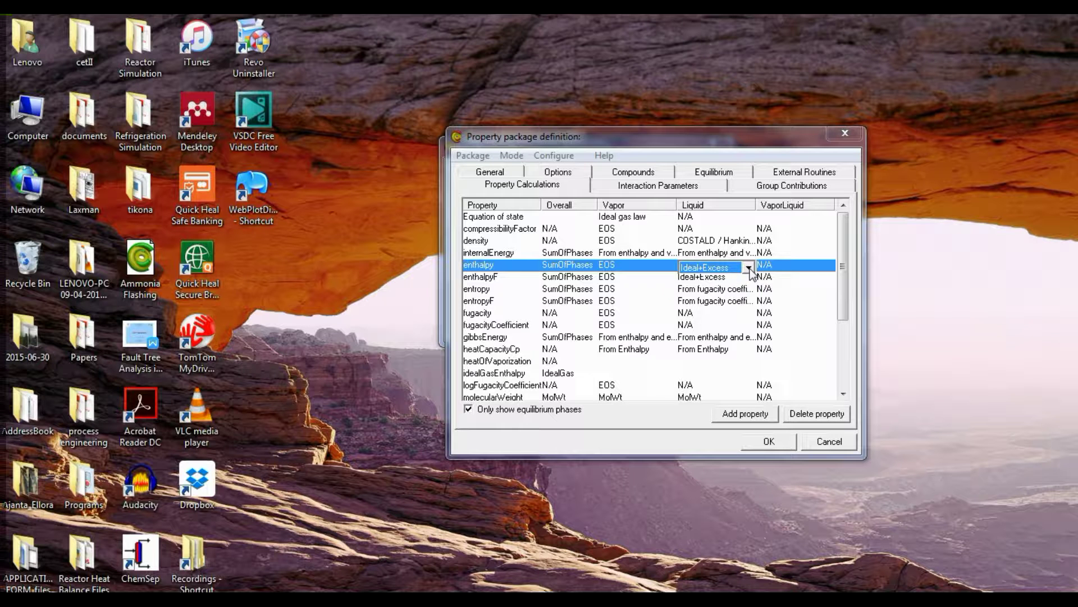
{"action": "left_click", "coordinate": [750, 269]}
{"action": "left_click", "coordinate": [714, 286]}
{"action": "left_click", "coordinate": [808, 314]}
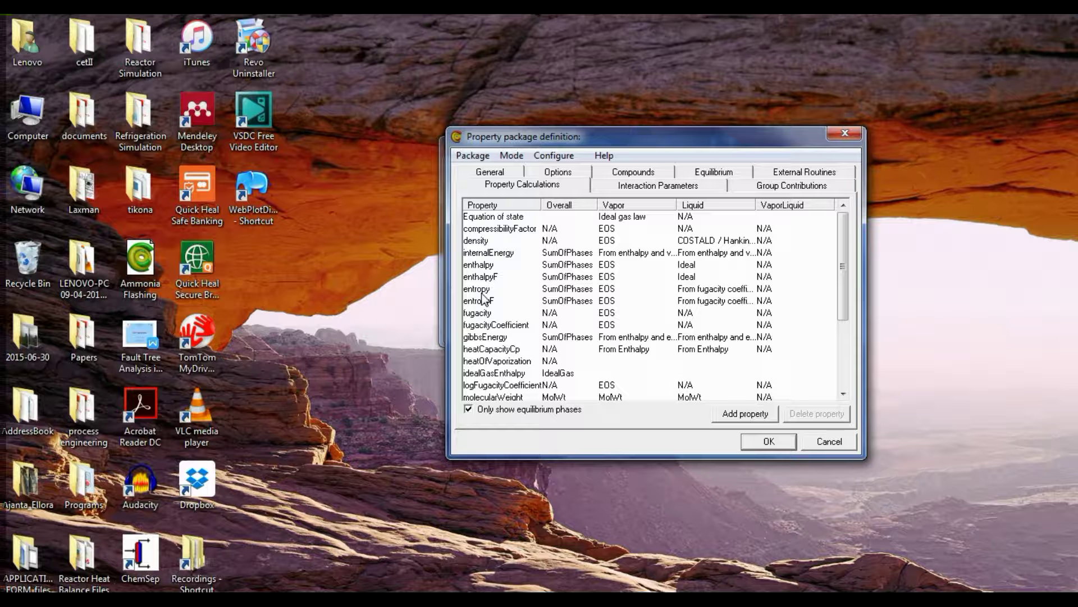
Step: Set the liquid entropy calculation to be derived from activity coefficients
{"action": "left_click", "coordinate": [700, 291]}
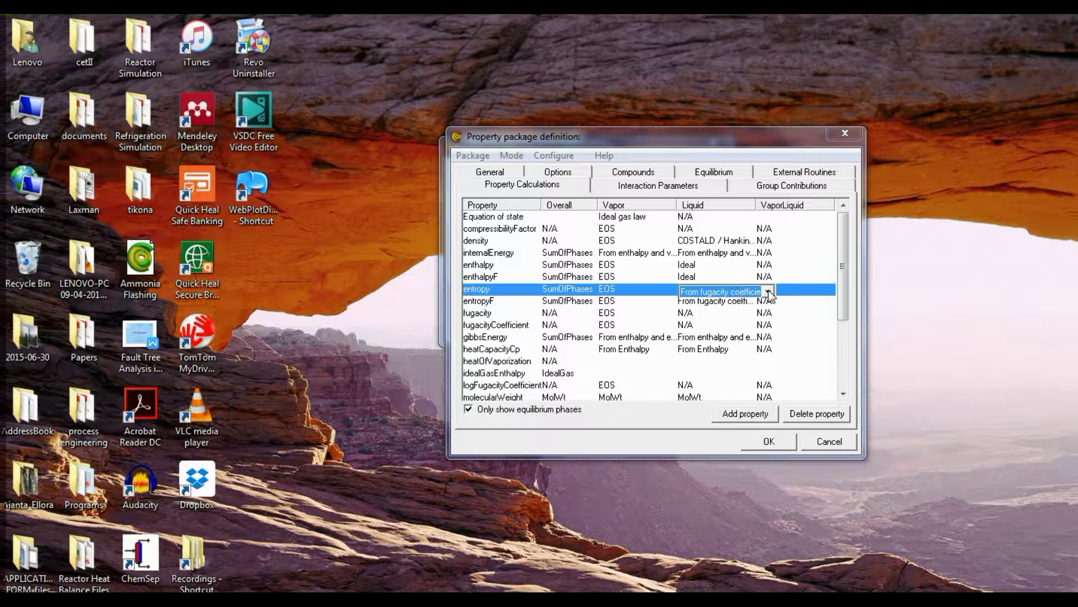
{"action": "left_click", "coordinate": [769, 290]}
{"action": "left_click", "coordinate": [736, 315]}
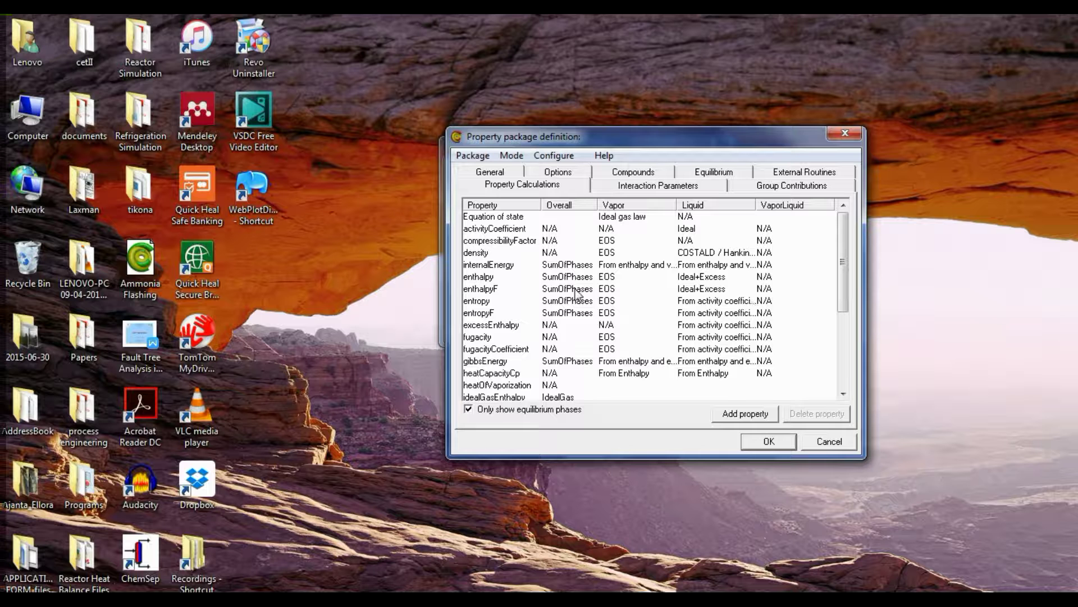
Step: Set the heatOfVaporization calculation to Compound defined
{"action": "left_click", "coordinate": [500, 389]}
{"action": "left_click", "coordinate": [723, 387]}
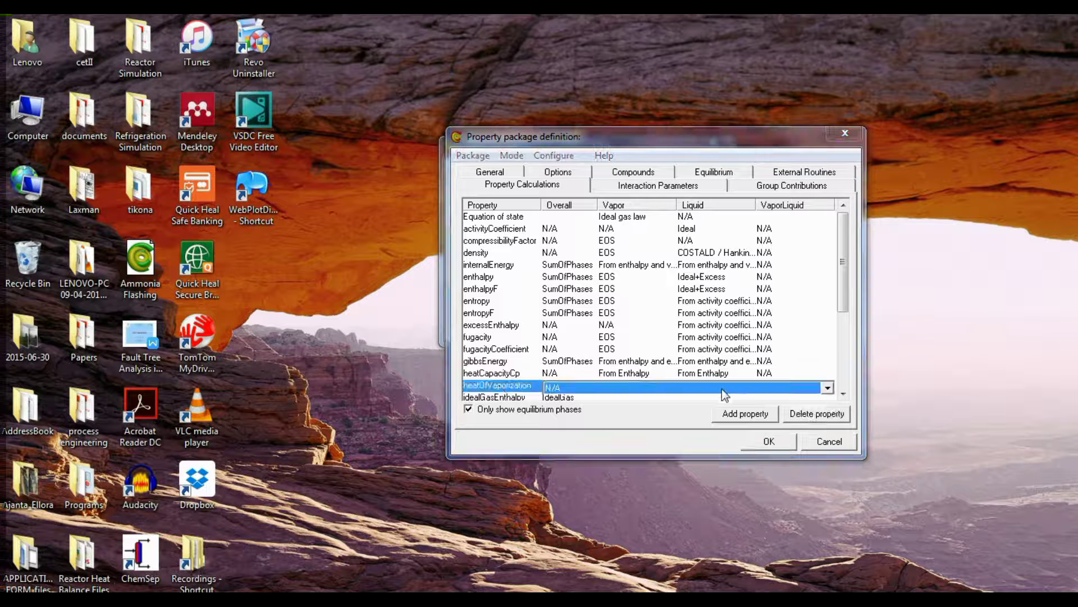
{"action": "left_click", "coordinate": [827, 388]}
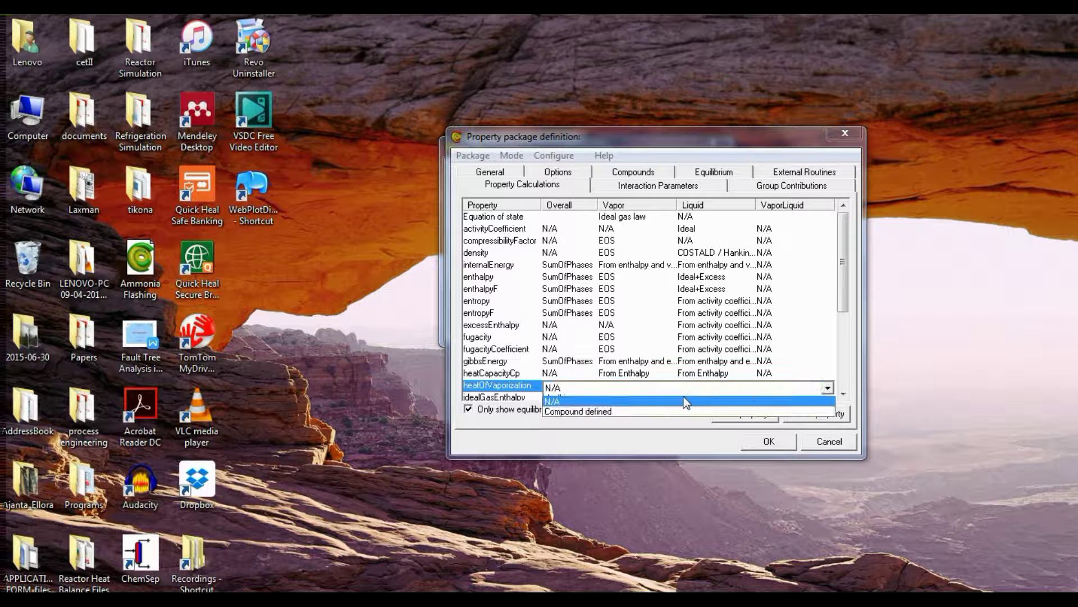
{"action": "left_click", "coordinate": [676, 412]}
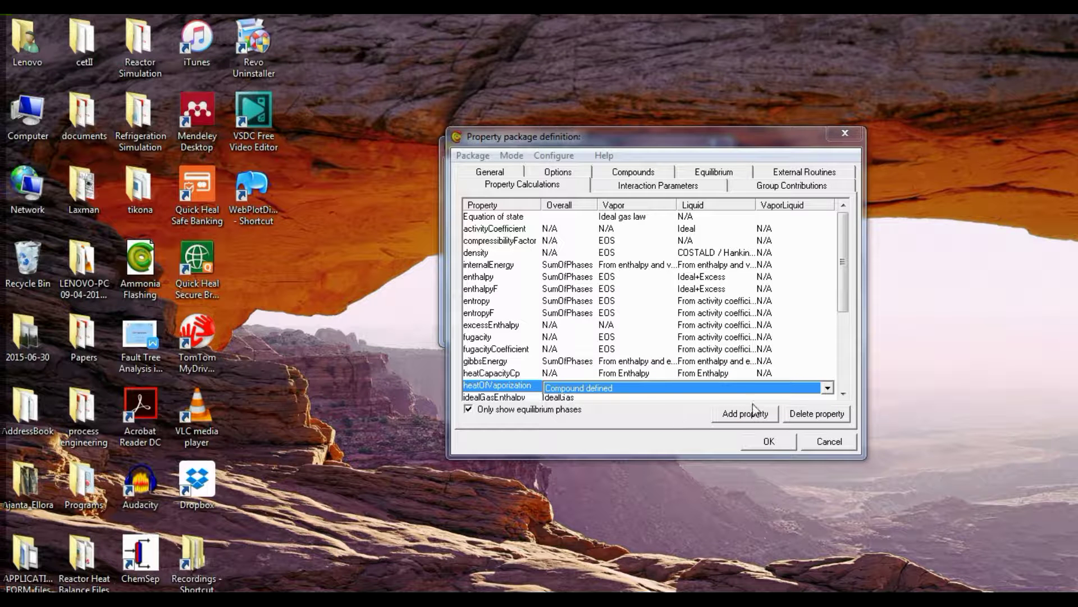
Step: Review the calculation methods of the remaining properties down to vaporPressure and viscosity
{"action": "left_click", "coordinate": [844, 393]}
{"action": "left_click", "coordinate": [844, 393]}
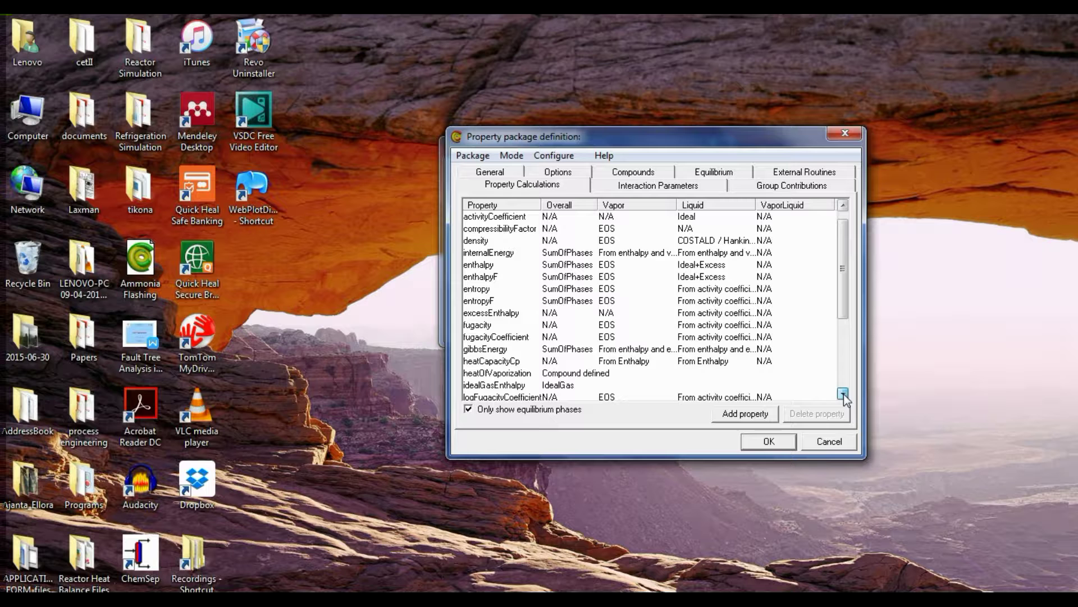
{"action": "left_click", "coordinate": [844, 393]}
{"action": "left_click", "coordinate": [844, 393]}
{"action": "left_click", "coordinate": [844, 393]}
{"action": "left_click", "coordinate": [844, 394]}
{"action": "left_click", "coordinate": [844, 393]}
{"action": "left_click", "coordinate": [843, 394]}
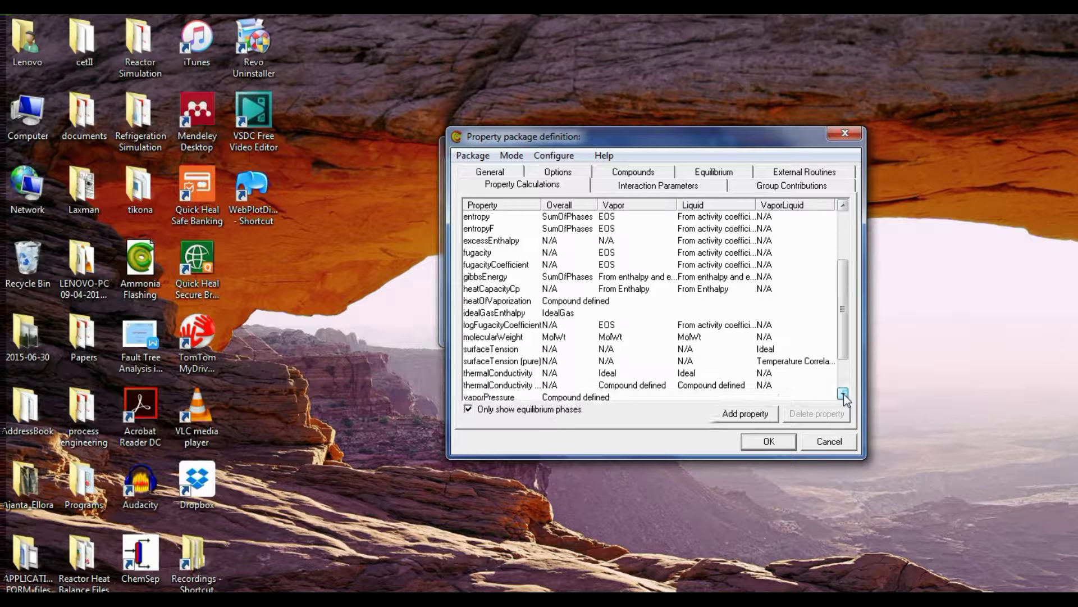
{"action": "left_click", "coordinate": [844, 394]}
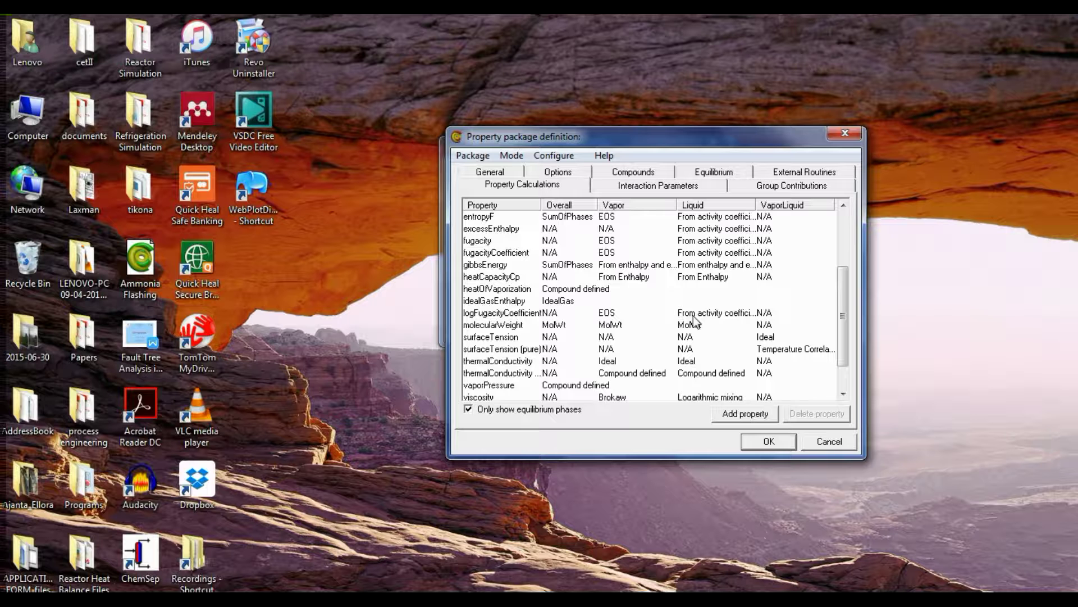
Step: Accept the property package definition and close the TEA property package editor
{"action": "left_click", "coordinate": [768, 442]}
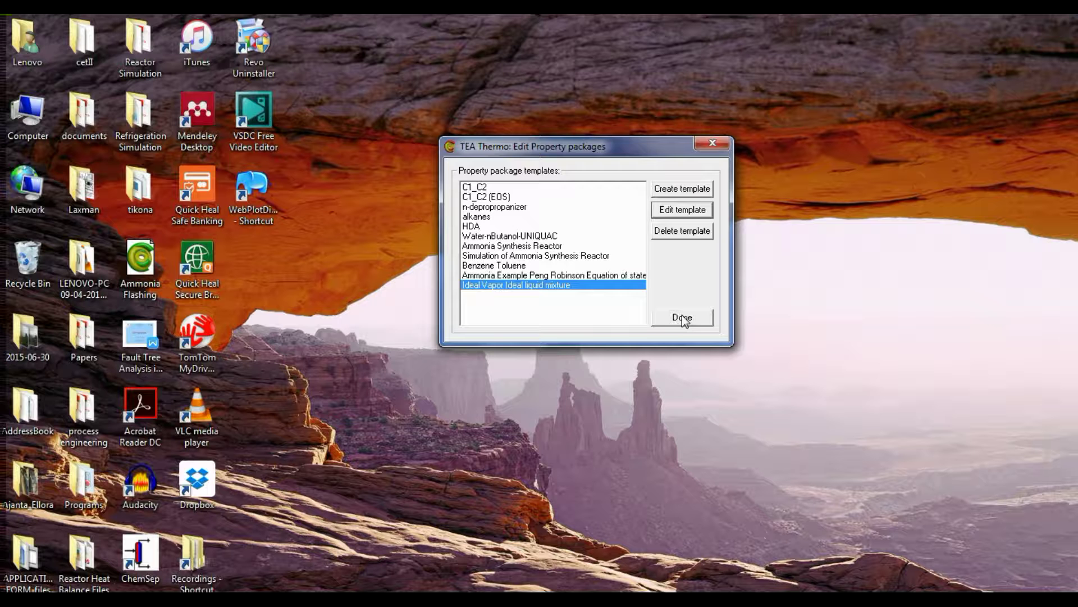
{"action": "left_click", "coordinate": [682, 318]}
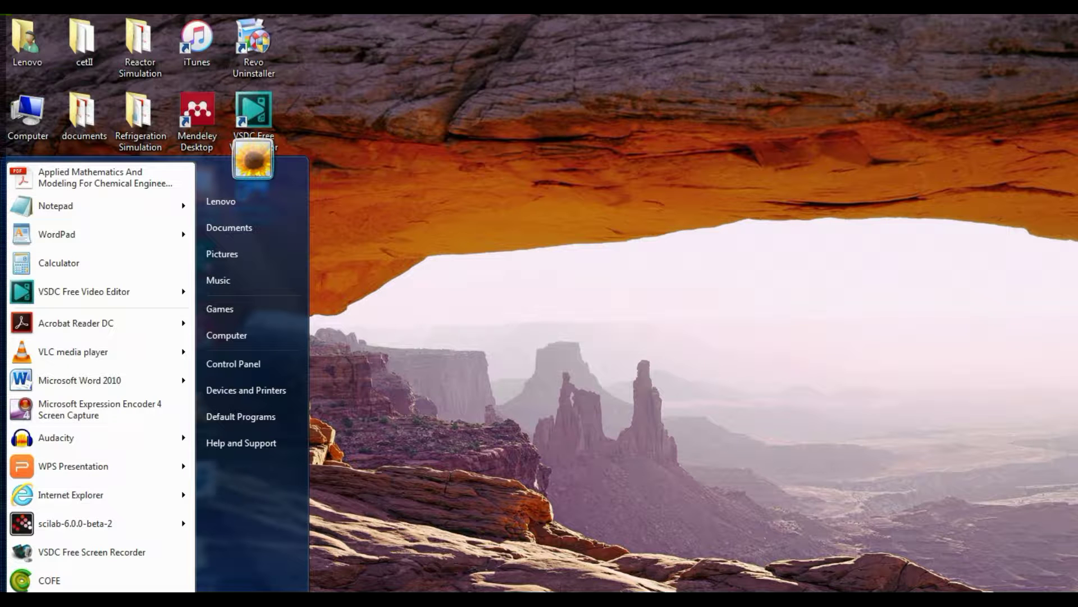
Step: Start COFE with an empty flowsheet and dismiss the COCO Update proxy settings
{"action": "left_click", "coordinate": [37, 587]}
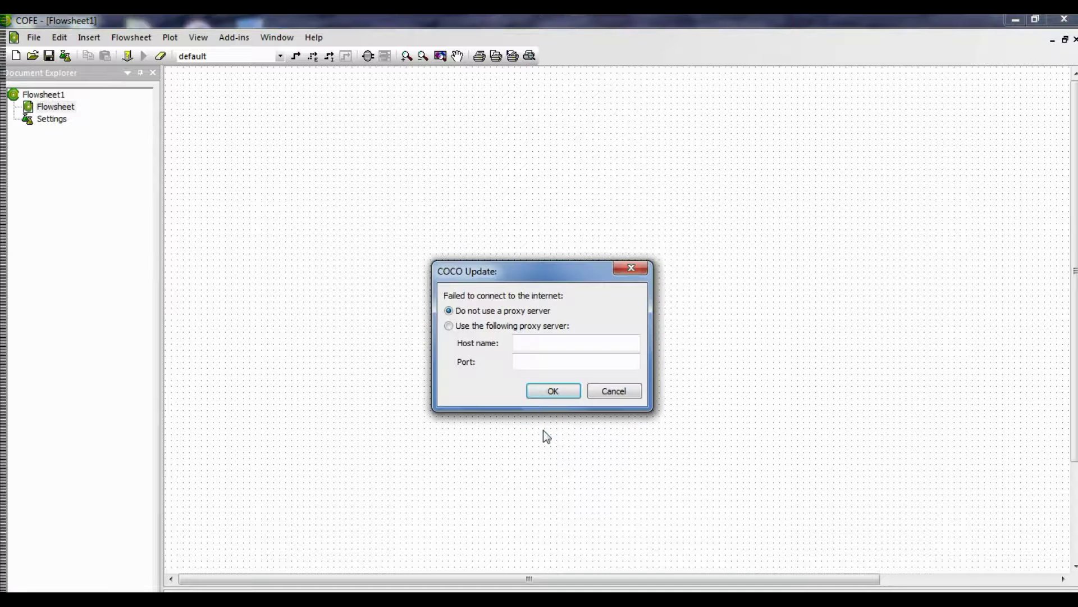
{"action": "left_click", "coordinate": [611, 391]}
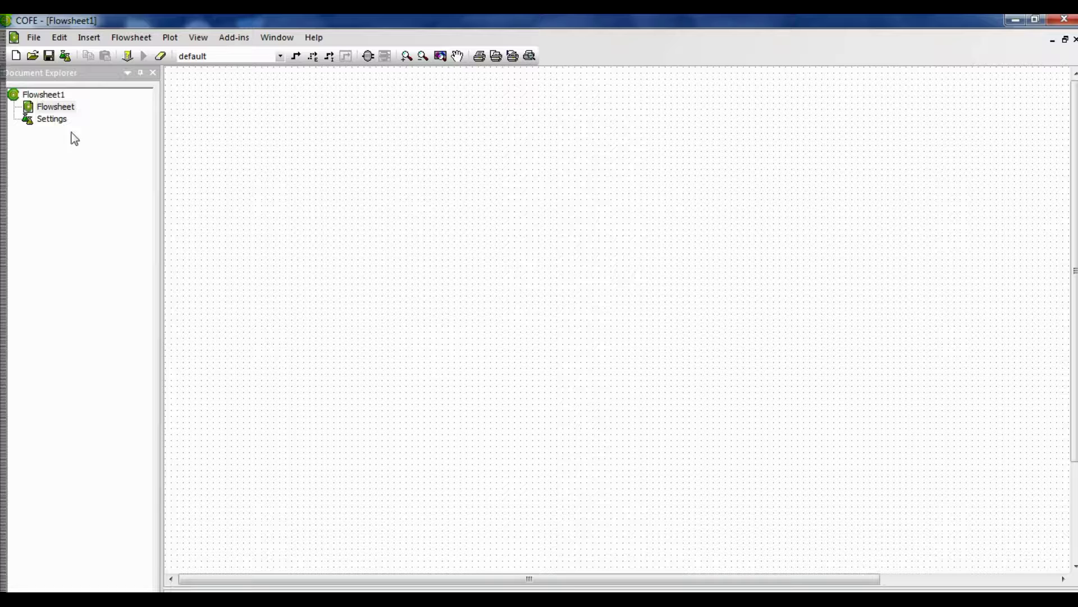
Step: Add the TEA property package Ideal Vapor Ideal liquid mixture to the flowsheet and assign it to the default stream type
{"action": "left_click", "coordinate": [65, 56]}
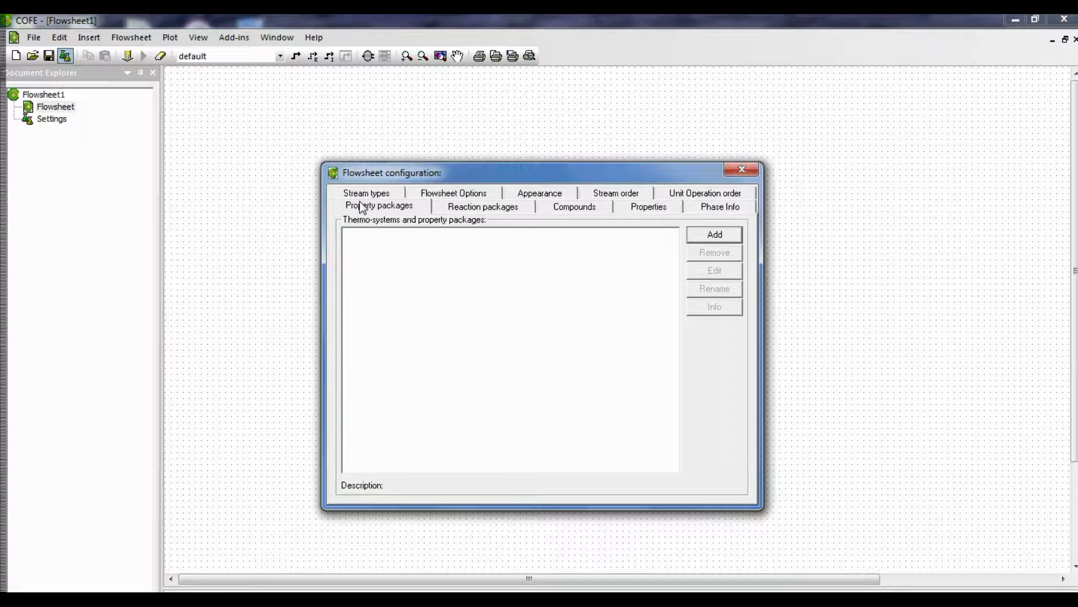
{"action": "left_click", "coordinate": [721, 238]}
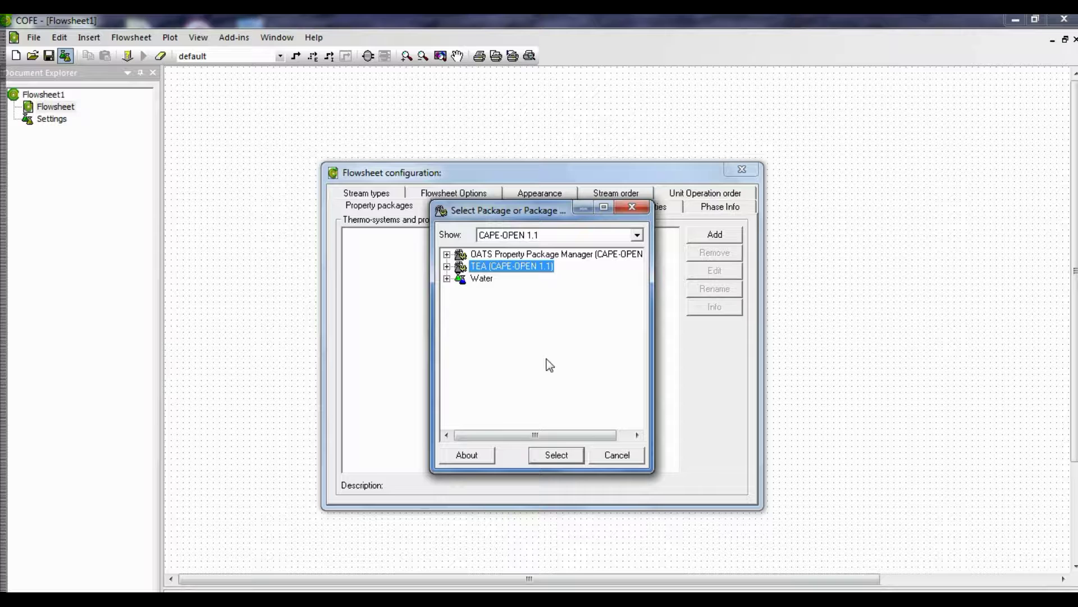
{"action": "left_click", "coordinate": [559, 455]}
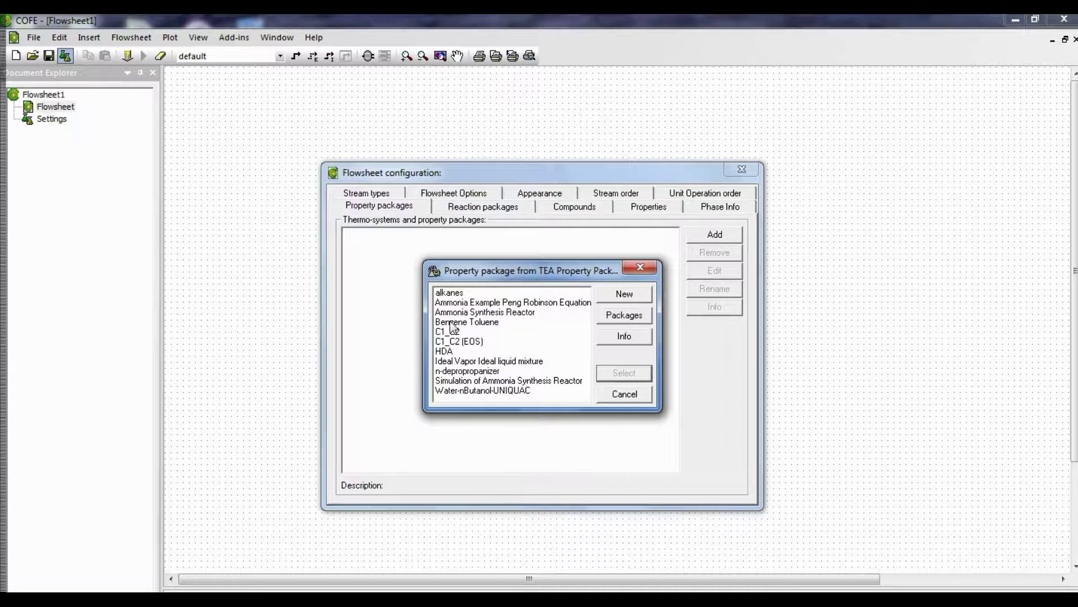
{"action": "left_click", "coordinate": [470, 362]}
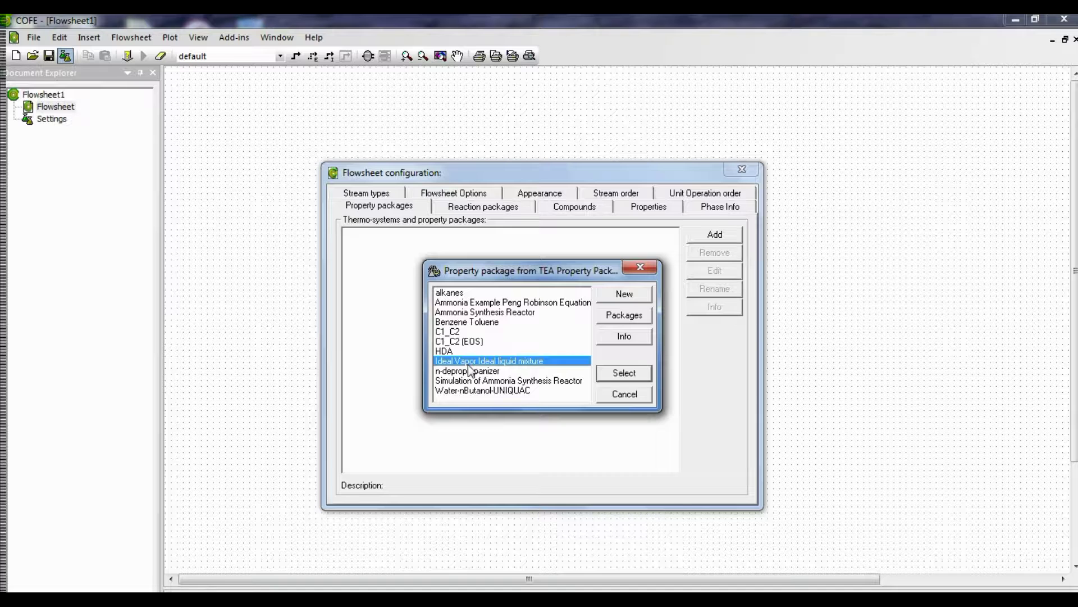
{"action": "left_click", "coordinate": [619, 373]}
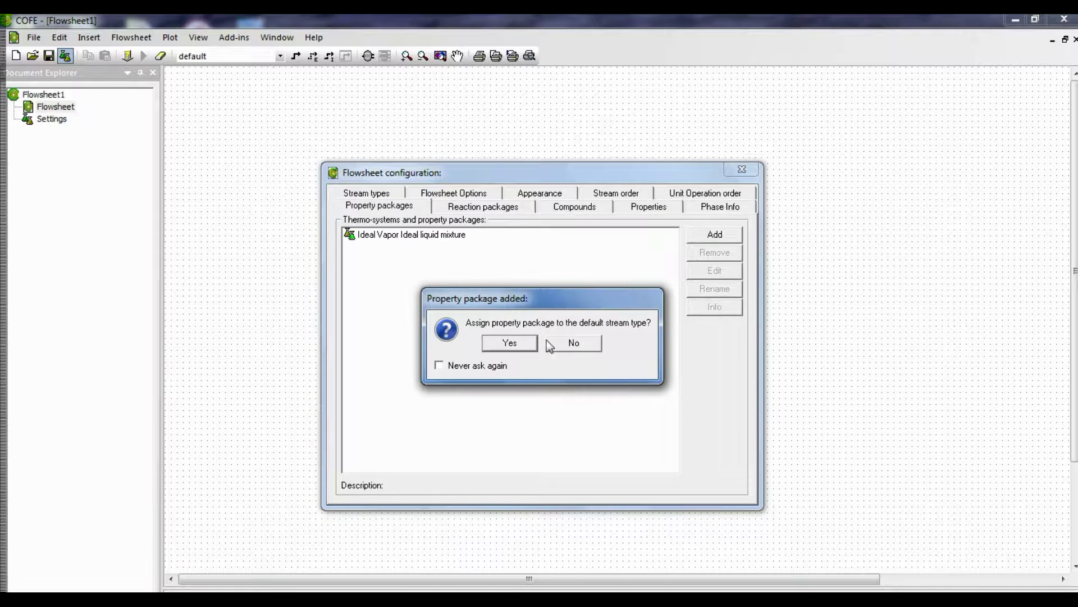
{"action": "left_click", "coordinate": [496, 342]}
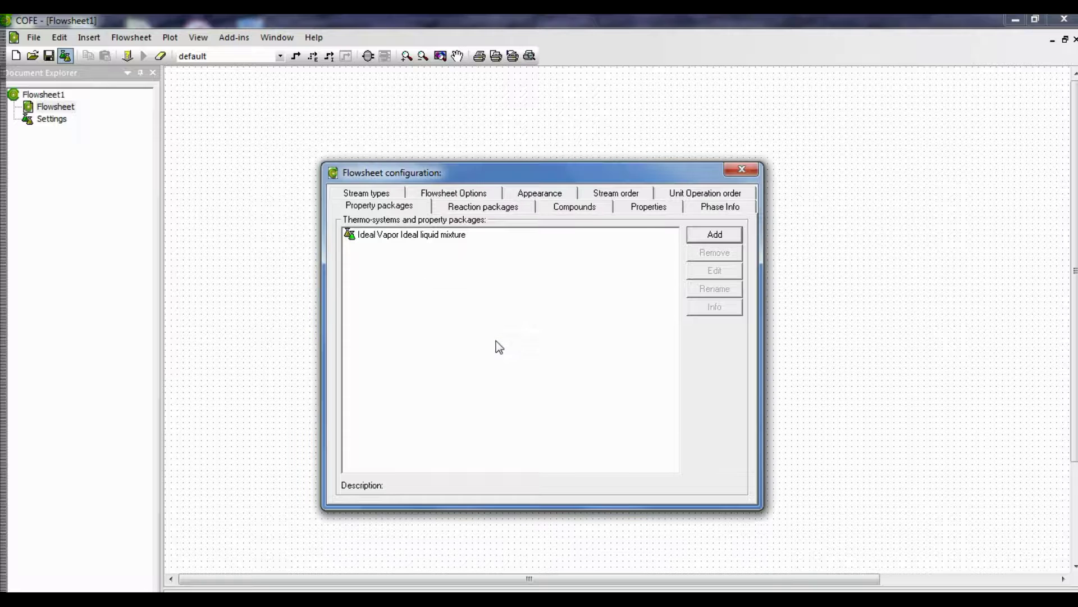
{"action": "left_click", "coordinate": [710, 235]}
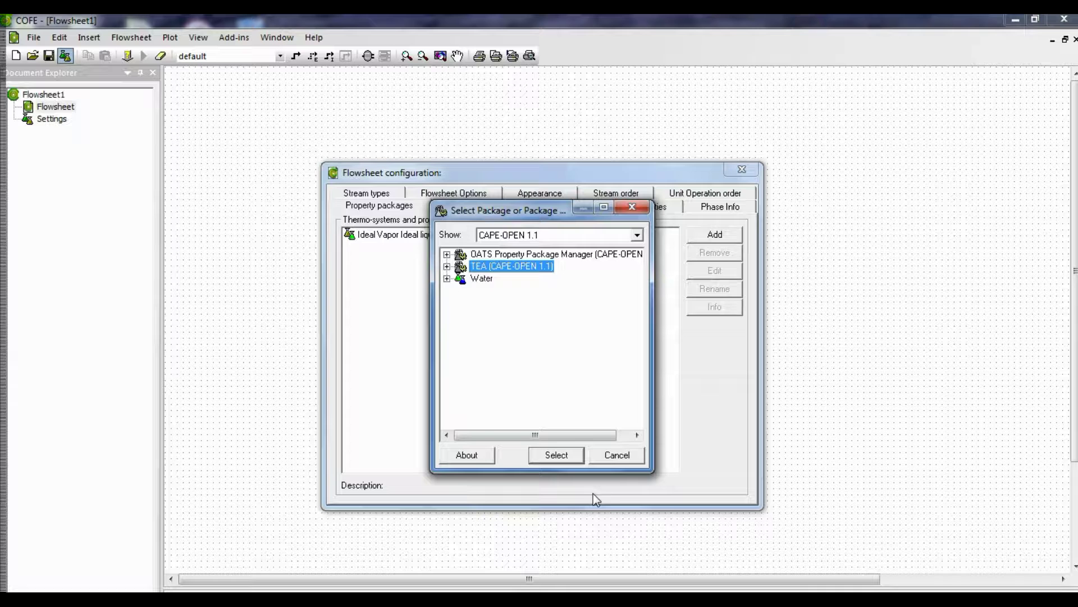
{"action": "left_click", "coordinate": [616, 456]}
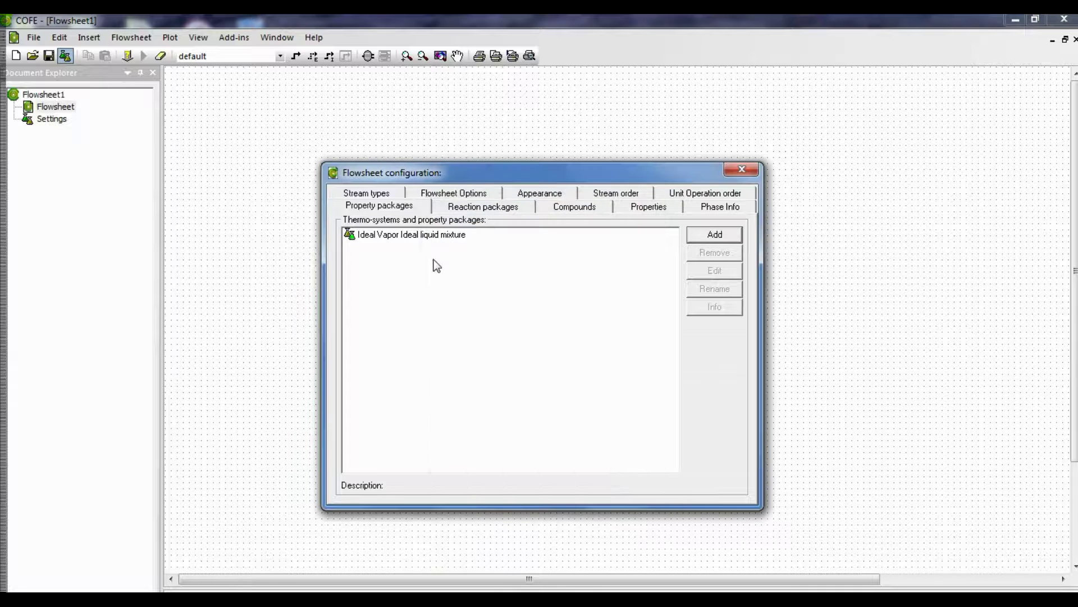
Step: Edit the Ideal Vapor Ideal liquid mixture package and add the compound Benzene from the ChemSep1 compound database
{"action": "left_click", "coordinate": [413, 236]}
{"action": "double_click", "coordinate": [413, 236]}
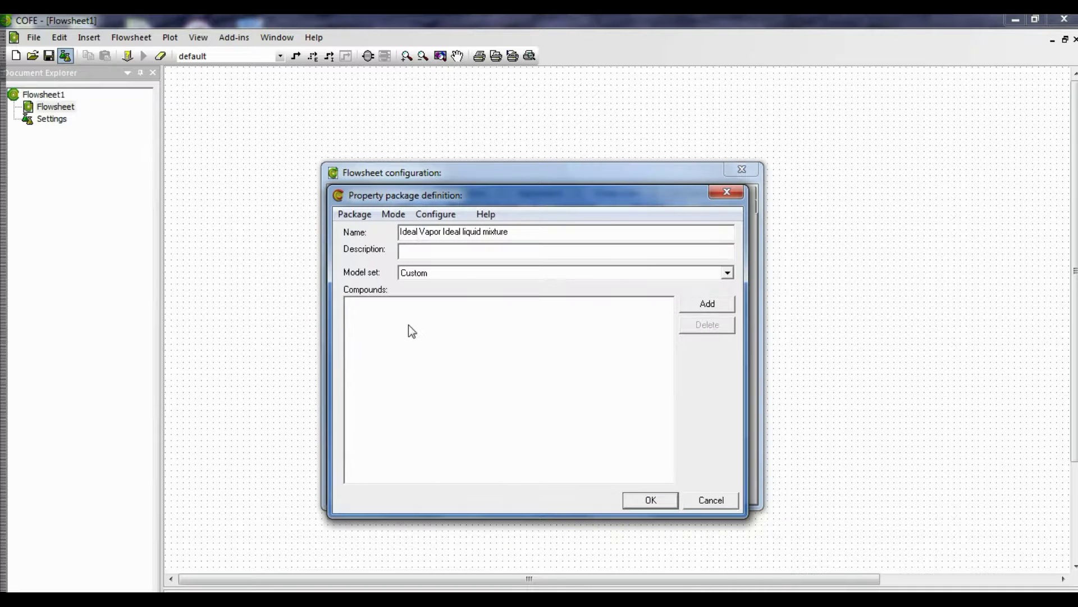
{"action": "left_click", "coordinate": [723, 304]}
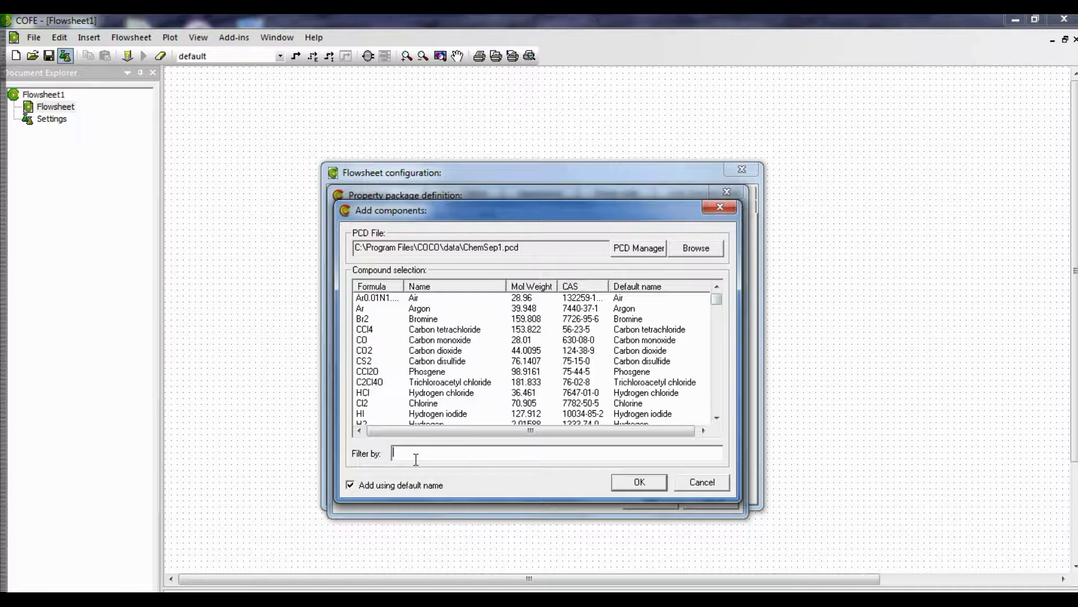
{"action": "type", "text": "gb"}
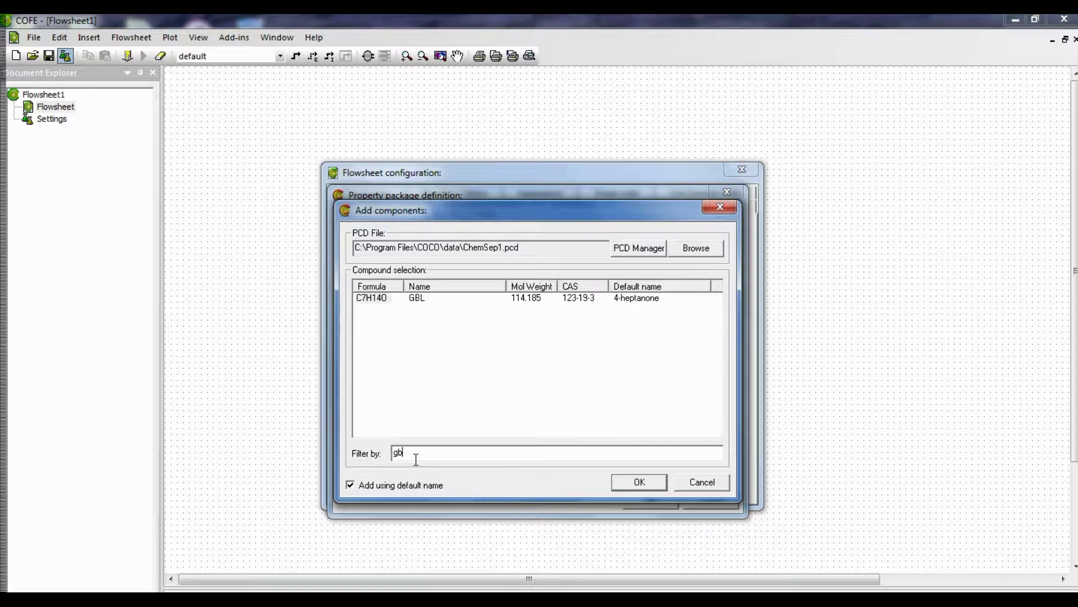
{"action": "key", "text": "BackSpace"}
{"action": "key", "text": "BackSpace"}
{"action": "type", "text": "bv"}
{"action": "key", "text": "BackSpace"}
{"action": "key", "text": "BackSpace"}
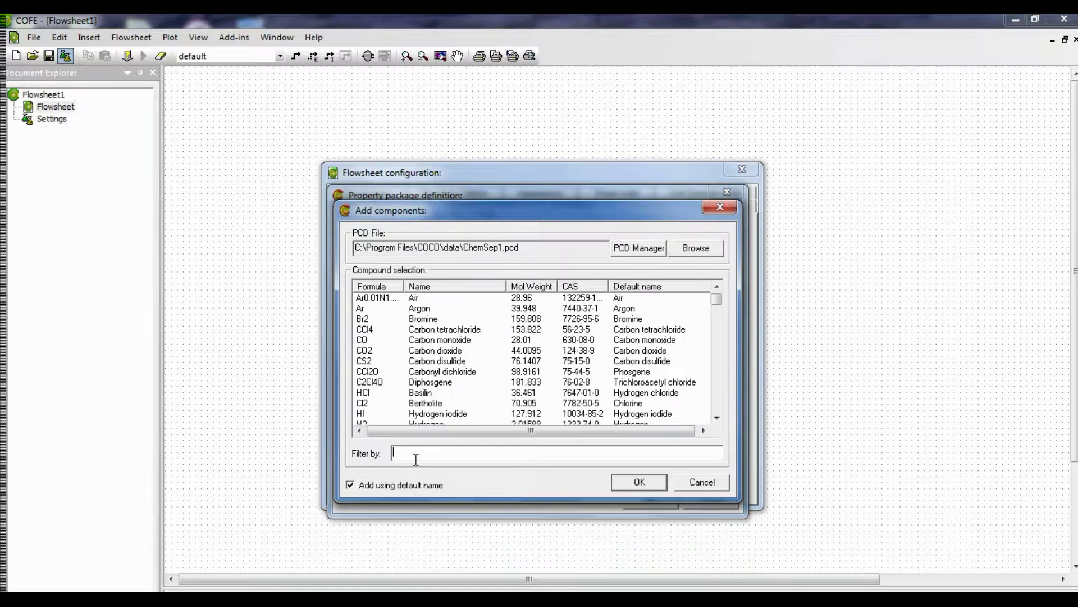
{"action": "type", "text": "benzene"}
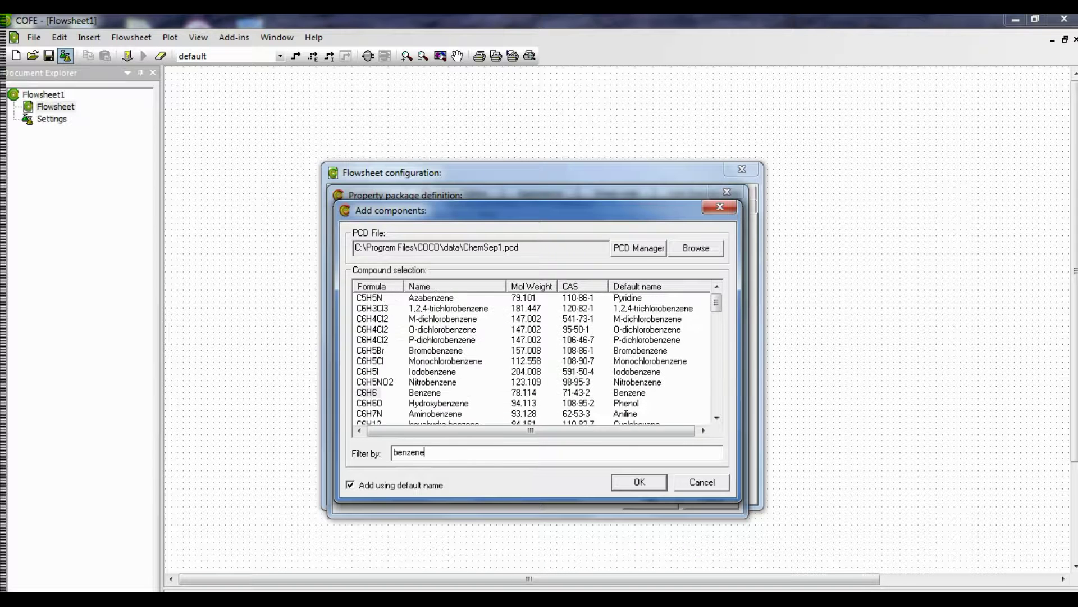
{"action": "double_click", "coordinate": [358, 392]}
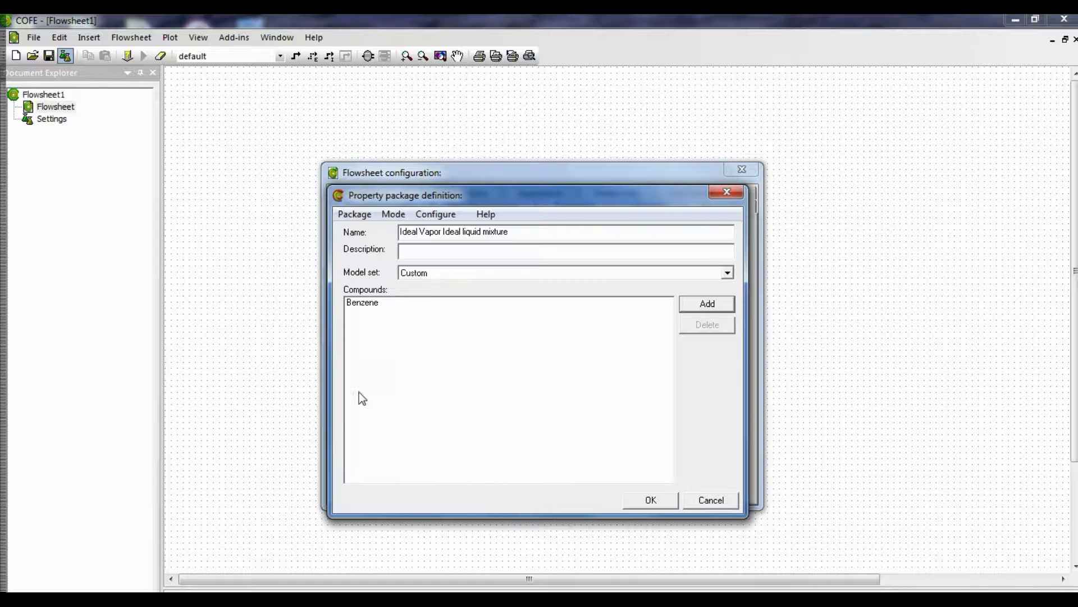
Step: Add the compound Toluene to the property package, accept the definition and close the flowsheet configuration
{"action": "left_click", "coordinate": [722, 304]}
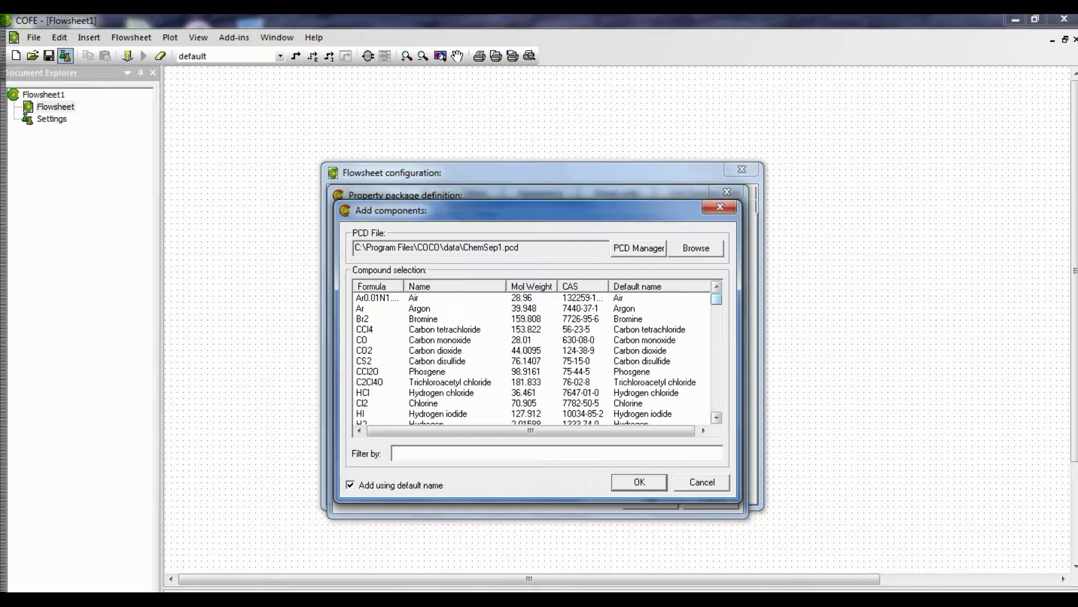
{"action": "type", "text": "toluene"}
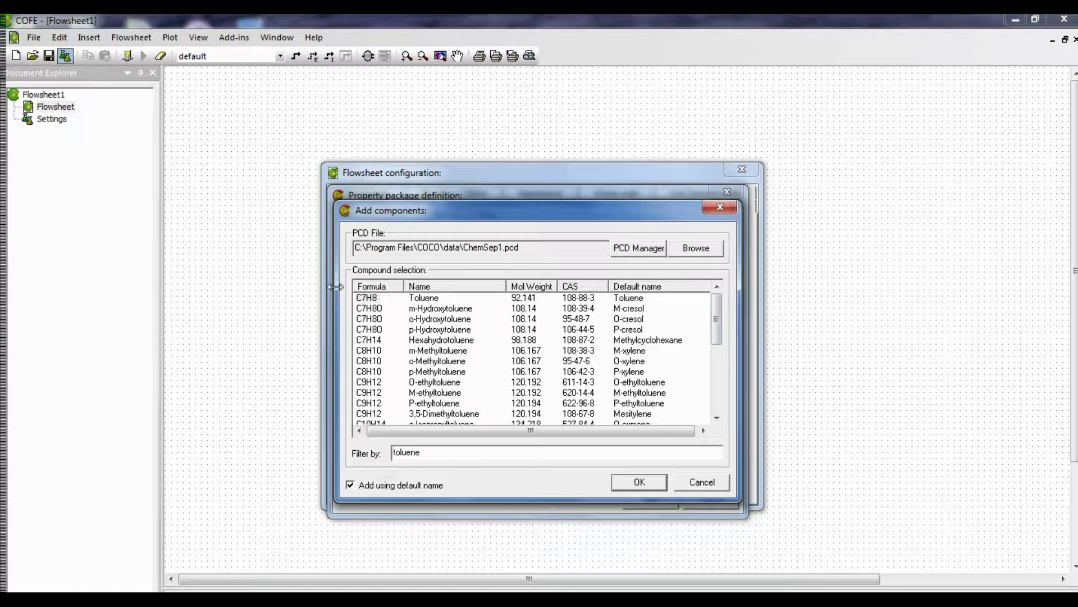
{"action": "left_click", "coordinate": [365, 300]}
{"action": "left_click", "coordinate": [635, 484]}
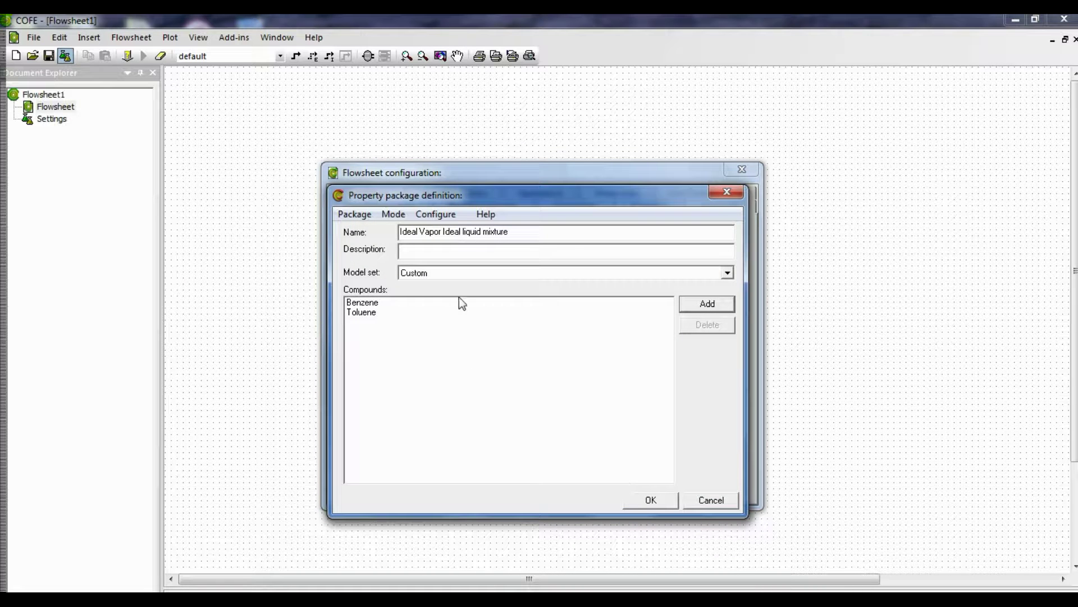
{"action": "left_click", "coordinate": [664, 501]}
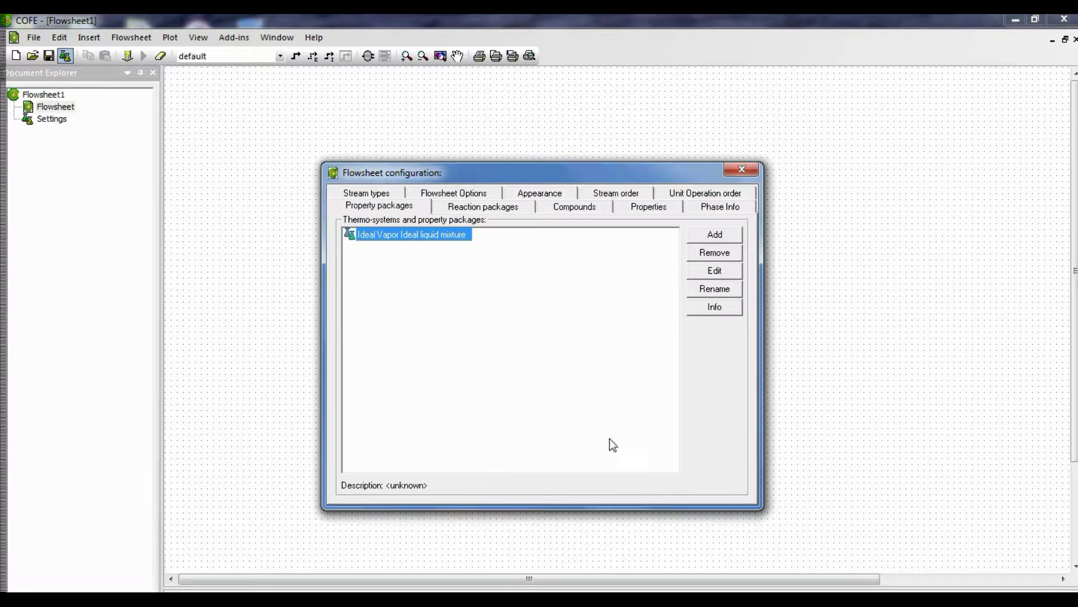
{"action": "left_click", "coordinate": [743, 167]}
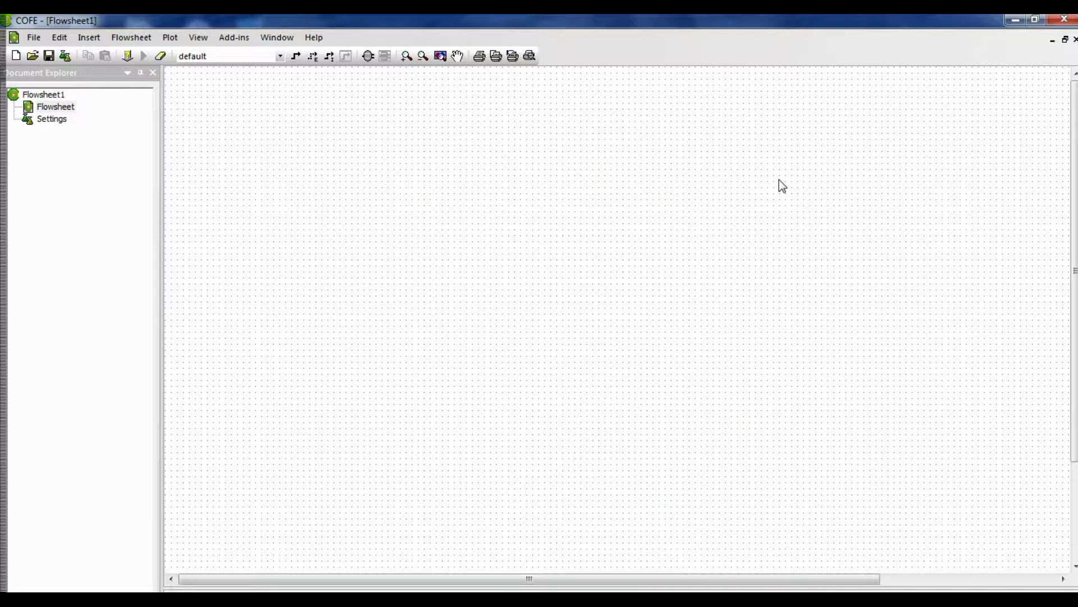
Step: Draw a horizontal material stream in the upper-left area of the flowsheet
{"action": "left_click", "coordinate": [296, 56]}
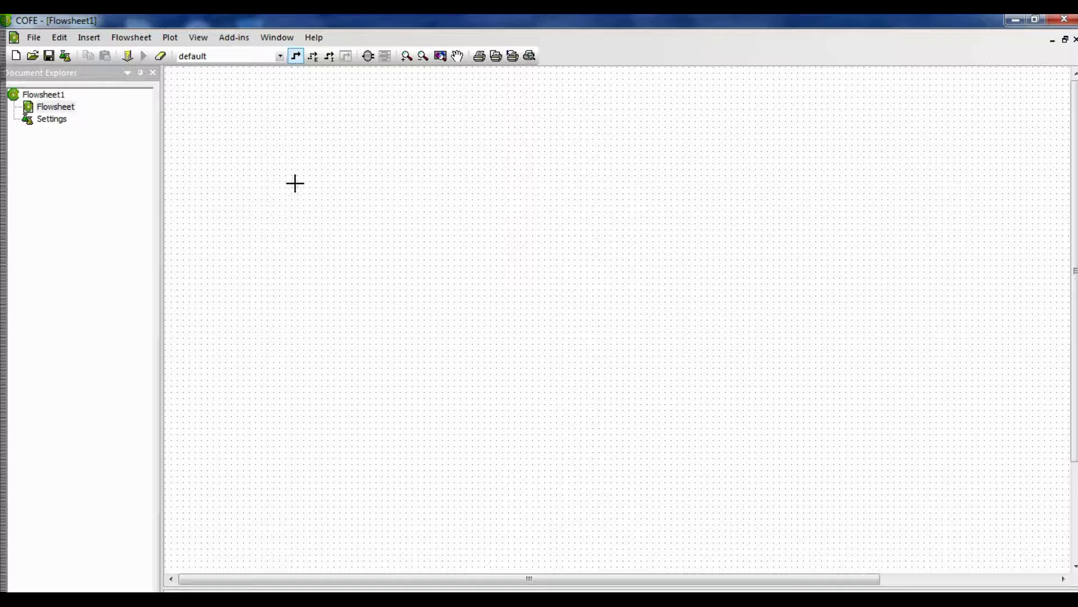
{"action": "left_click", "coordinate": [231, 205]}
{"action": "left_click", "coordinate": [370, 205]}
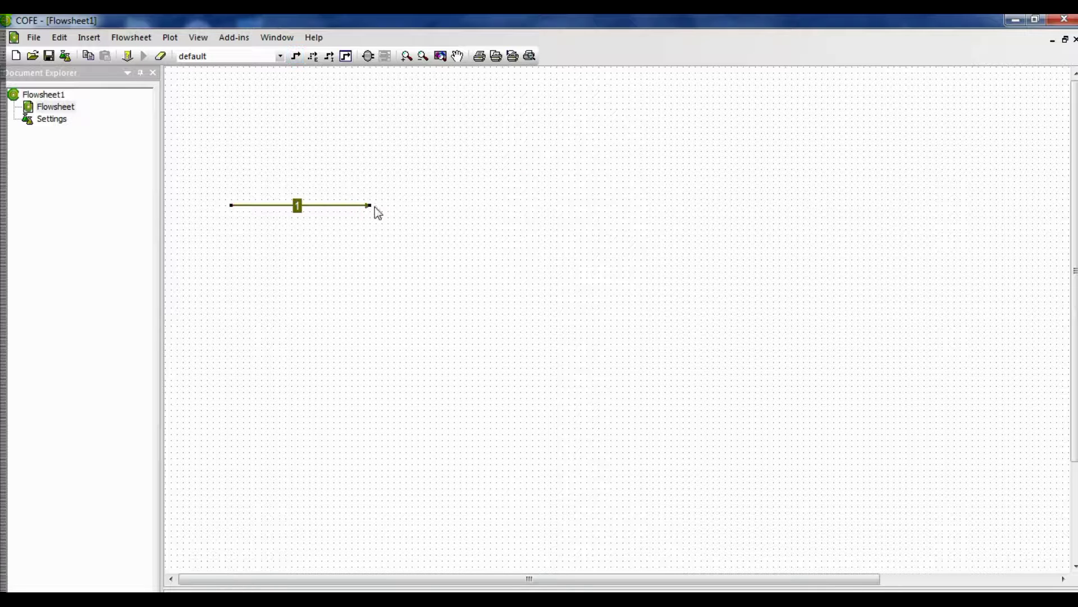
Step: Open the data of stream 1 and set its pressure unit to atm and its temperature unit to °C
{"action": "double_click", "coordinate": [325, 204]}
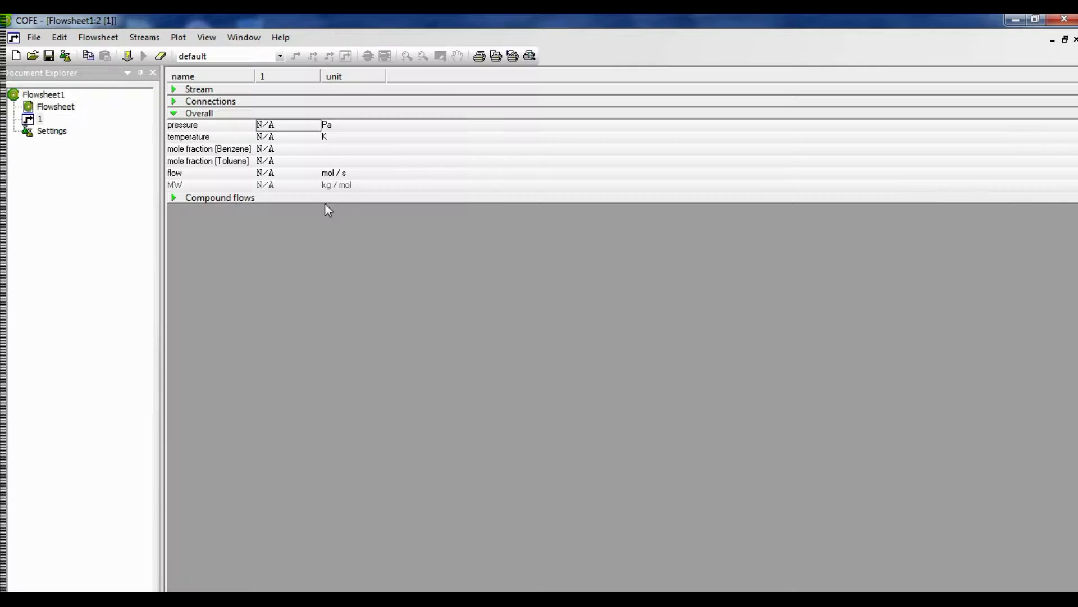
{"action": "left_click", "coordinate": [324, 125]}
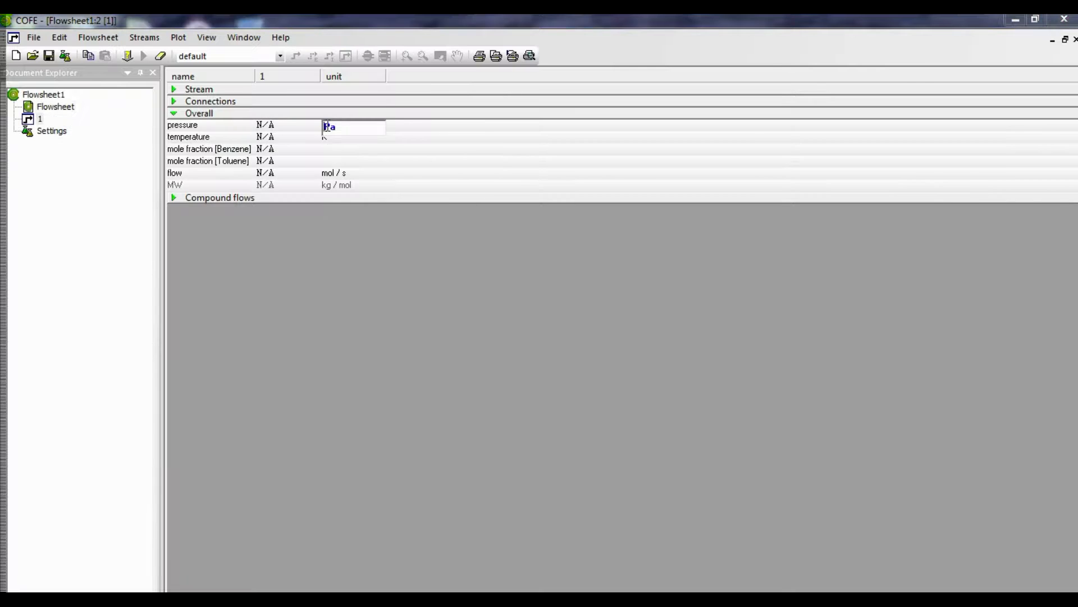
{"action": "left_click", "coordinate": [324, 126]}
{"action": "left_click", "coordinate": [348, 138]}
{"action": "left_click", "coordinate": [325, 137]}
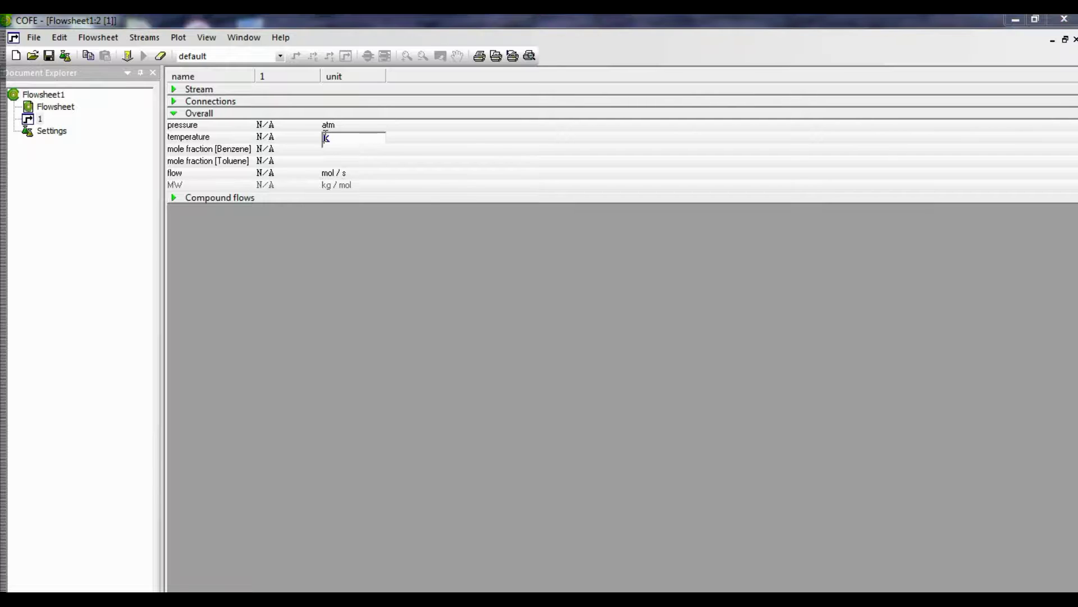
{"action": "left_click", "coordinate": [324, 137]}
{"action": "left_click", "coordinate": [365, 143]}
{"action": "left_click", "coordinate": [288, 150]}
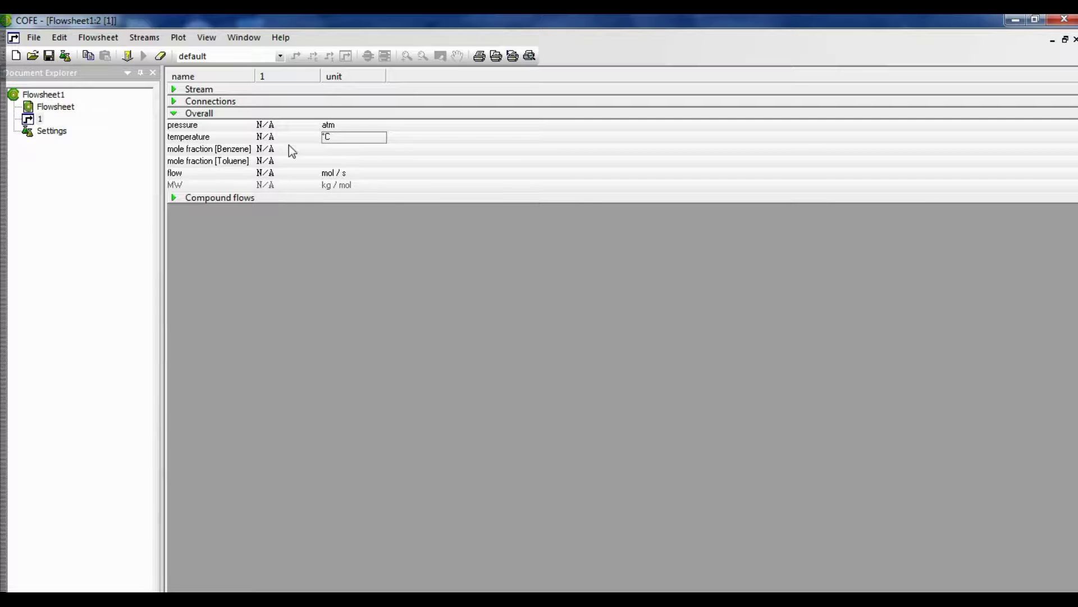
Step: Set the stream's pressure to 1 atm and its temperature to 25 °C
{"action": "left_click", "coordinate": [276, 125]}
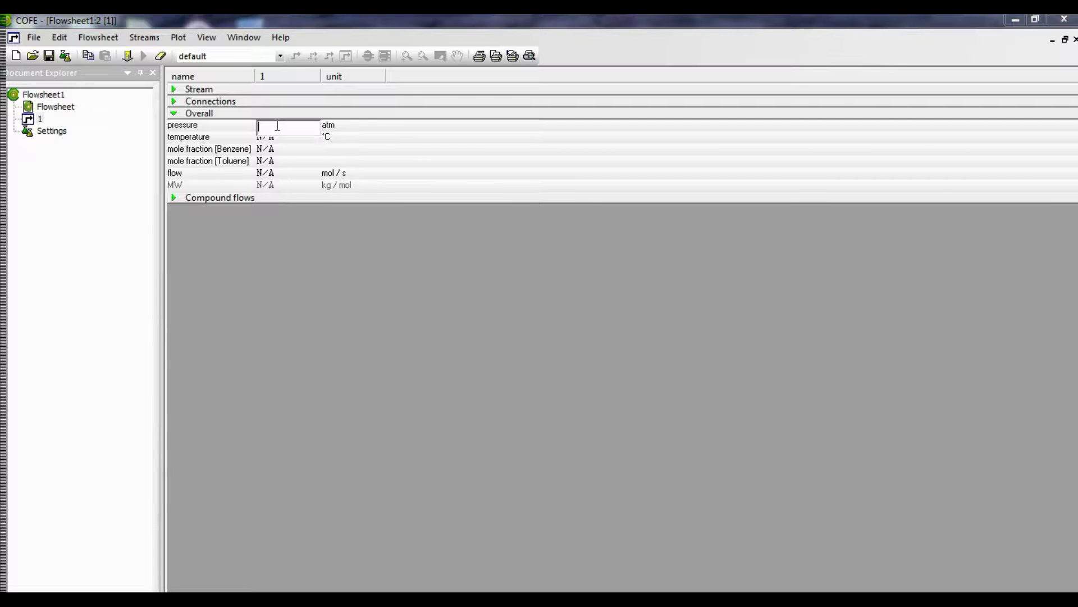
{"action": "type", "text": "1"}
{"action": "key", "text": "Return"}
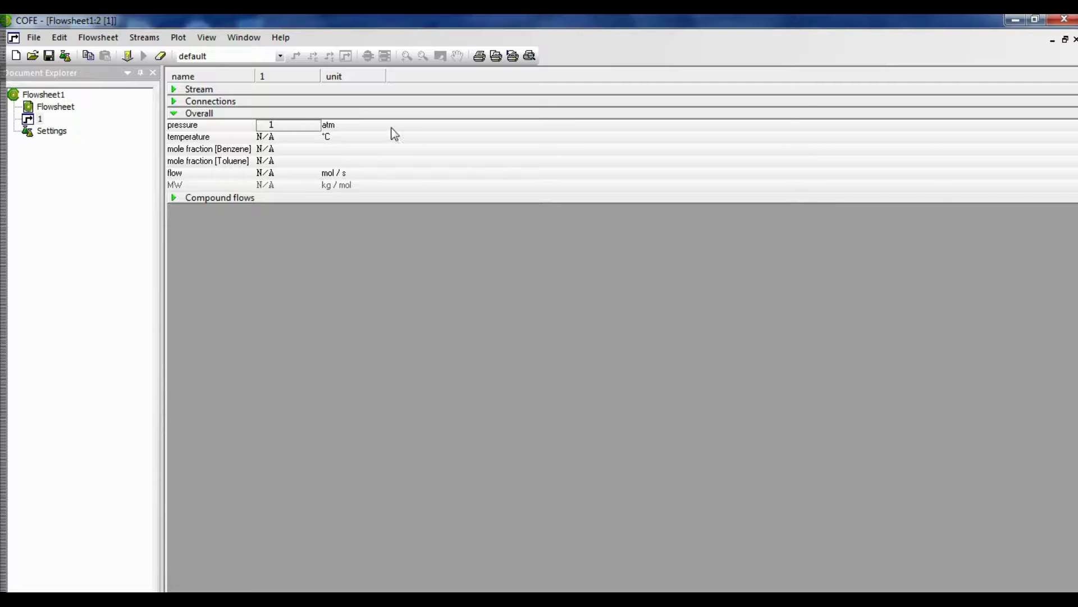
{"action": "left_click", "coordinate": [269, 137]}
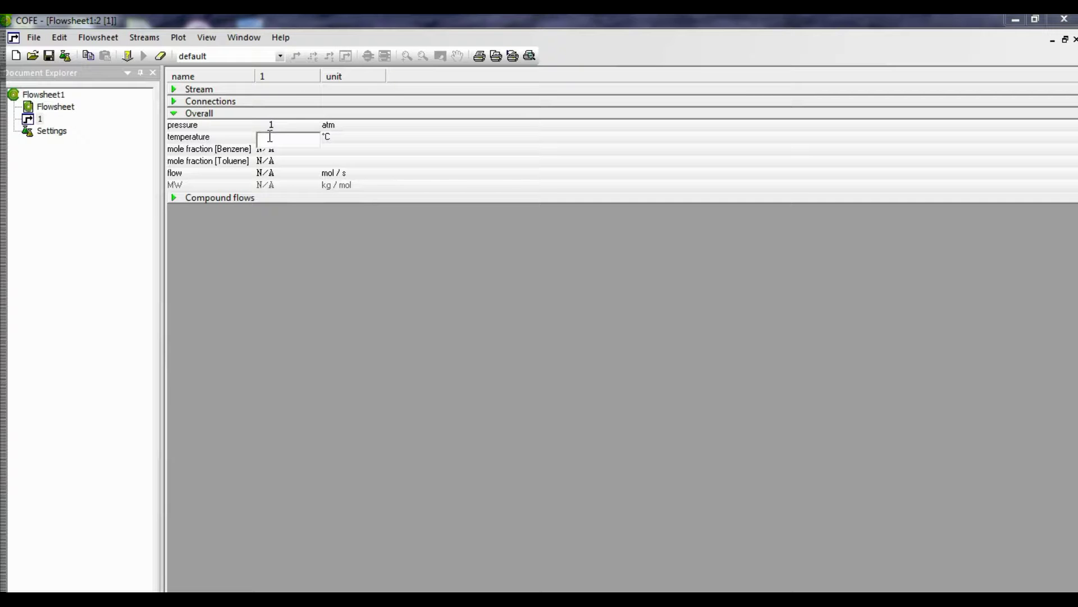
{"action": "type", "text": "25"}
{"action": "key", "text": "Return"}
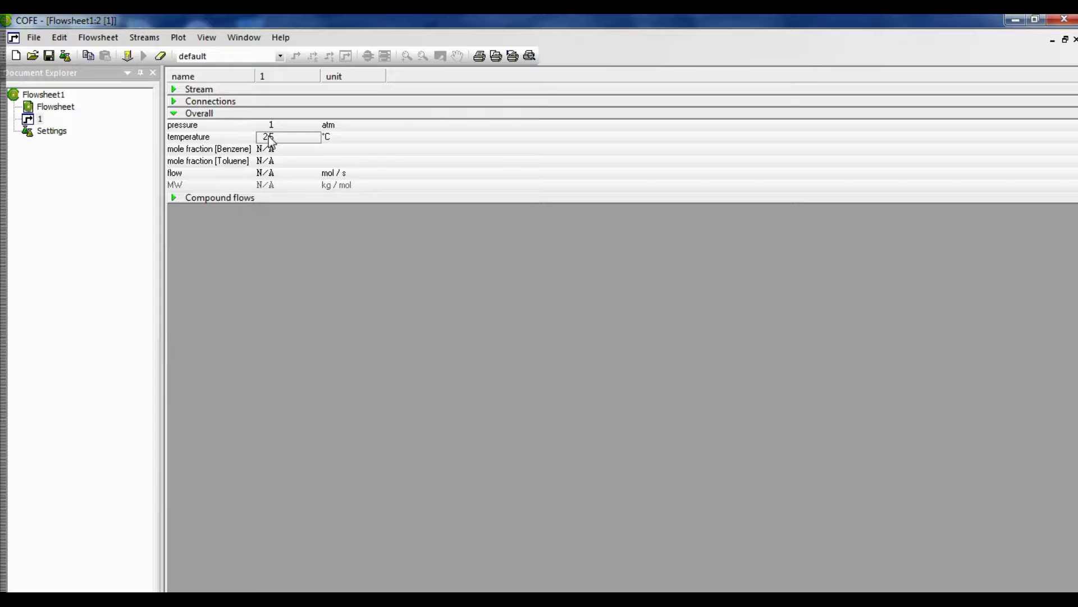
Step: Set the stream's mole fractions to 0.6 benzene and 0.4 toluene, and its flow to 1 mol/s
{"action": "left_click", "coordinate": [271, 149]}
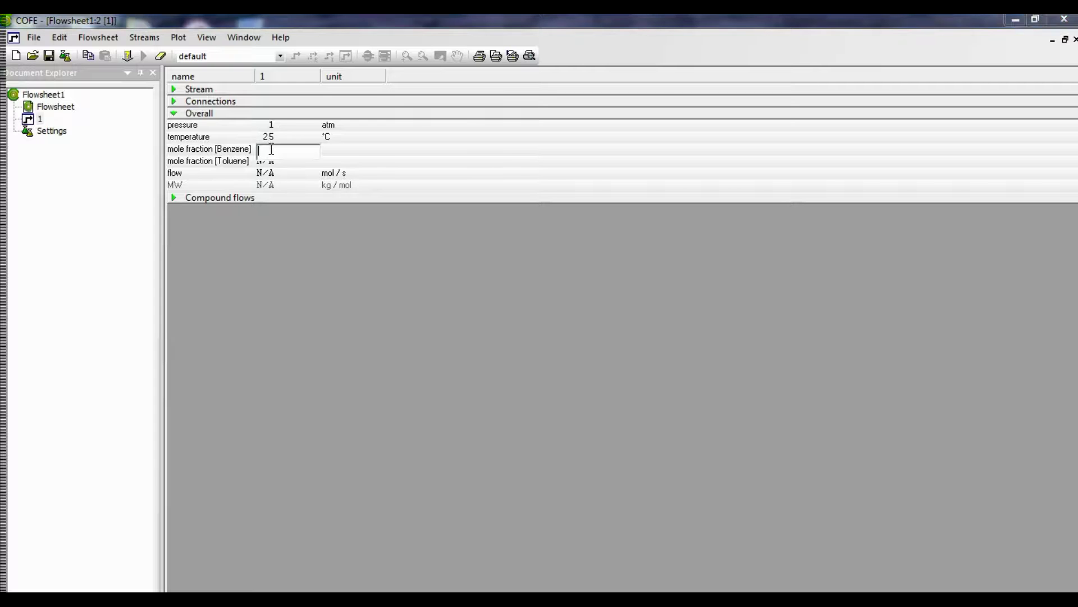
{"action": "type", "text": "0.6"}
{"action": "key", "text": "Return"}
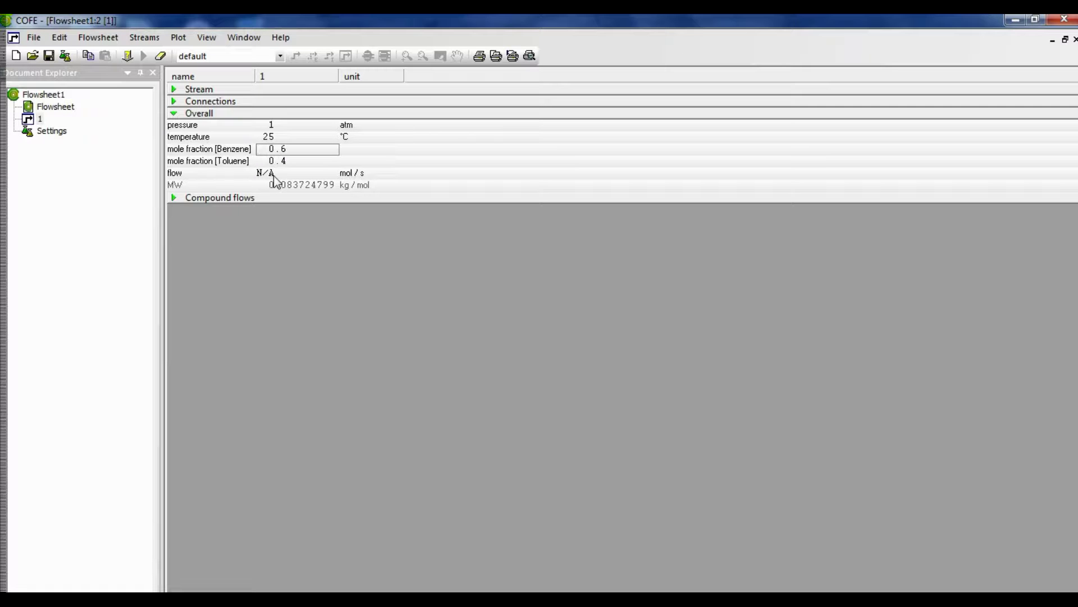
{"action": "left_click", "coordinate": [275, 174]}
{"action": "type", "text": "1"}
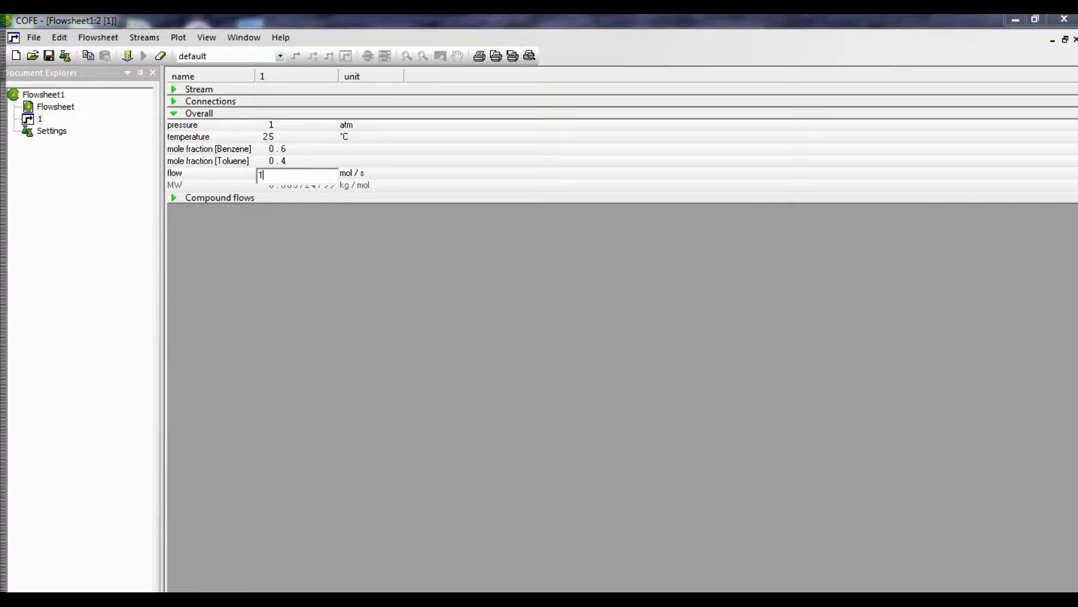
{"action": "key", "text": "Return"}
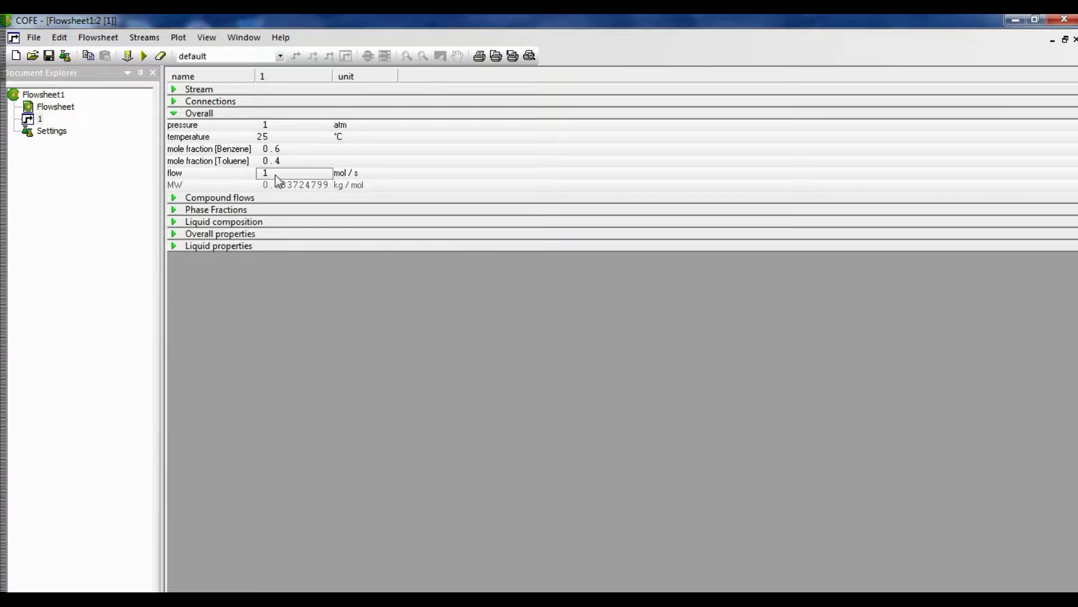
Step: Show the stream's liquid properties, overall properties and phase fractions
{"action": "left_click", "coordinate": [174, 247]}
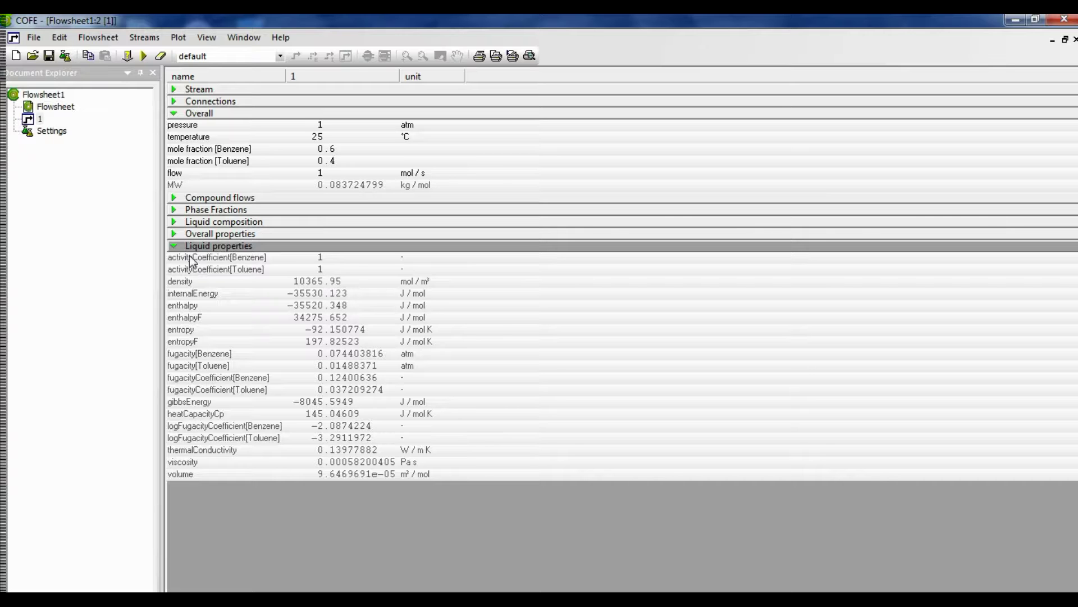
{"action": "left_click", "coordinate": [173, 234]}
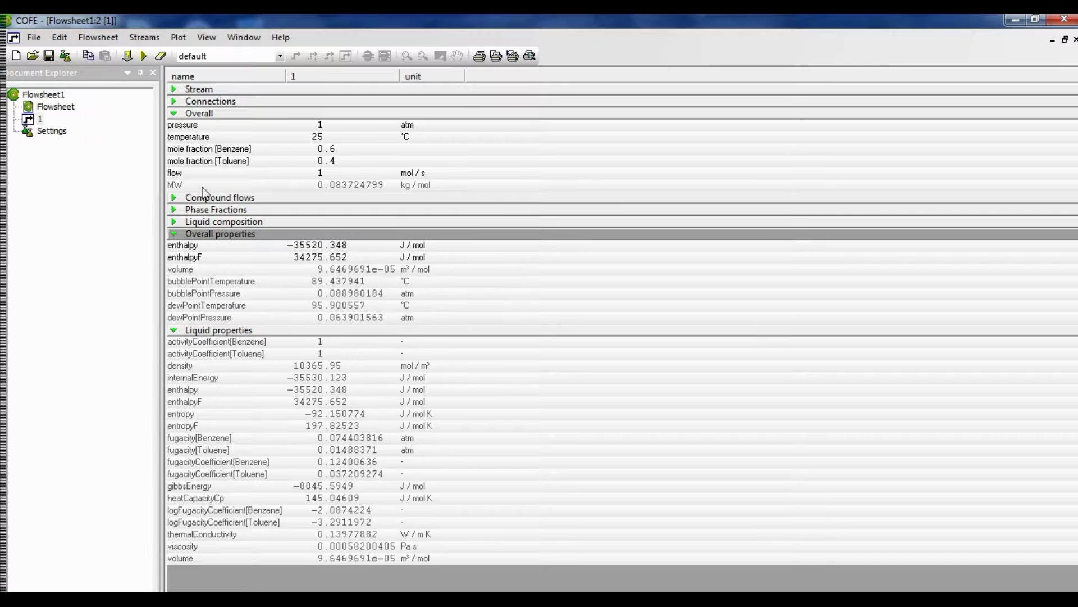
{"action": "left_click", "coordinate": [173, 211]}
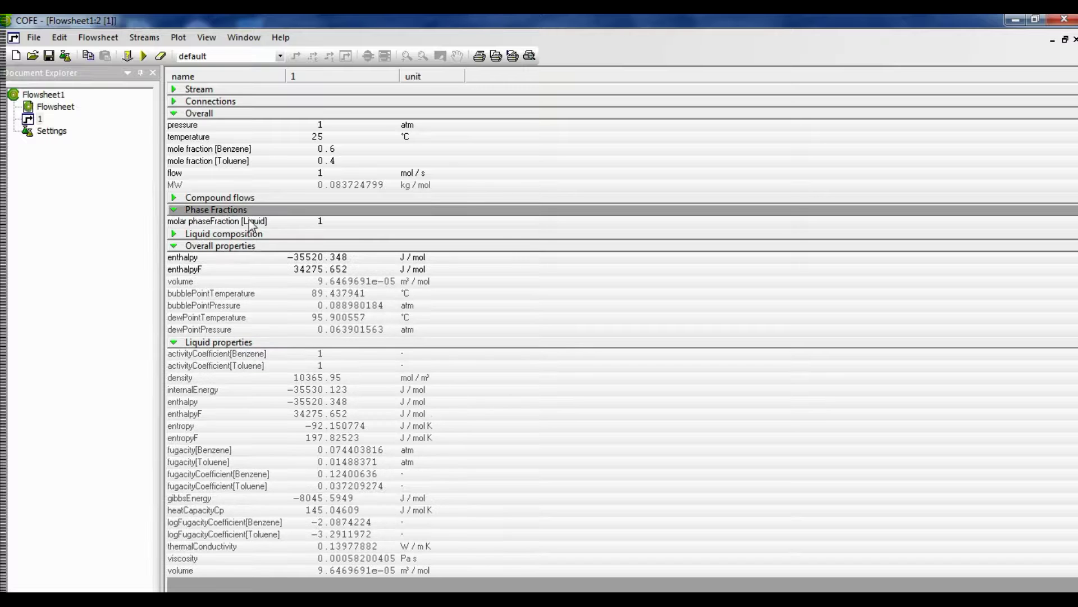
Step: Flash the stream to a molar vapor fraction of 0.5 at the current pressure and close the stream data
{"action": "double_click", "coordinate": [324, 222]}
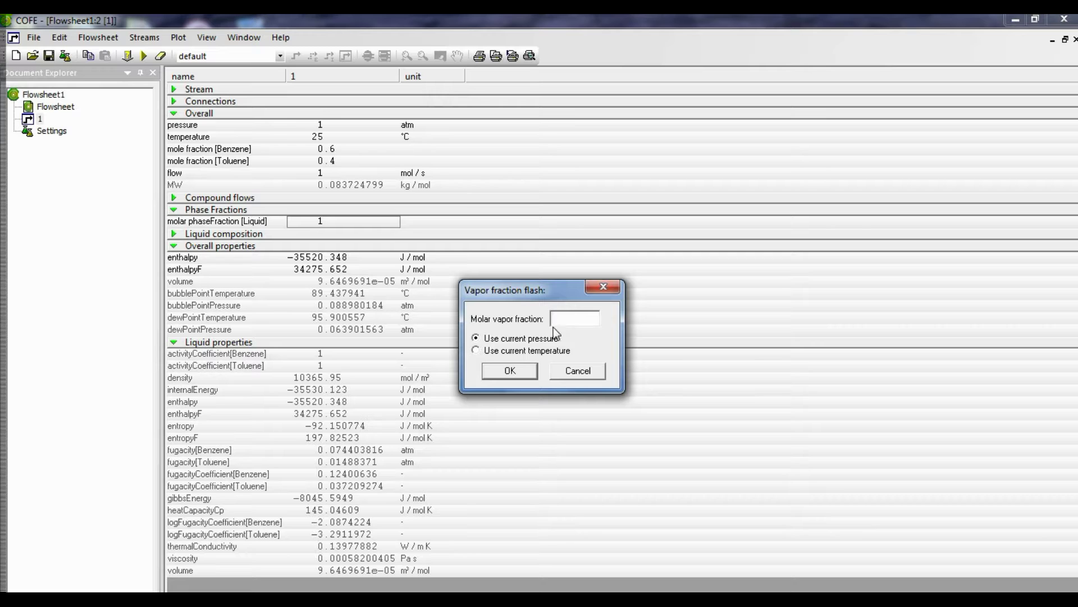
{"action": "type", "text": "0.5"}
{"action": "left_click", "coordinate": [509, 371]}
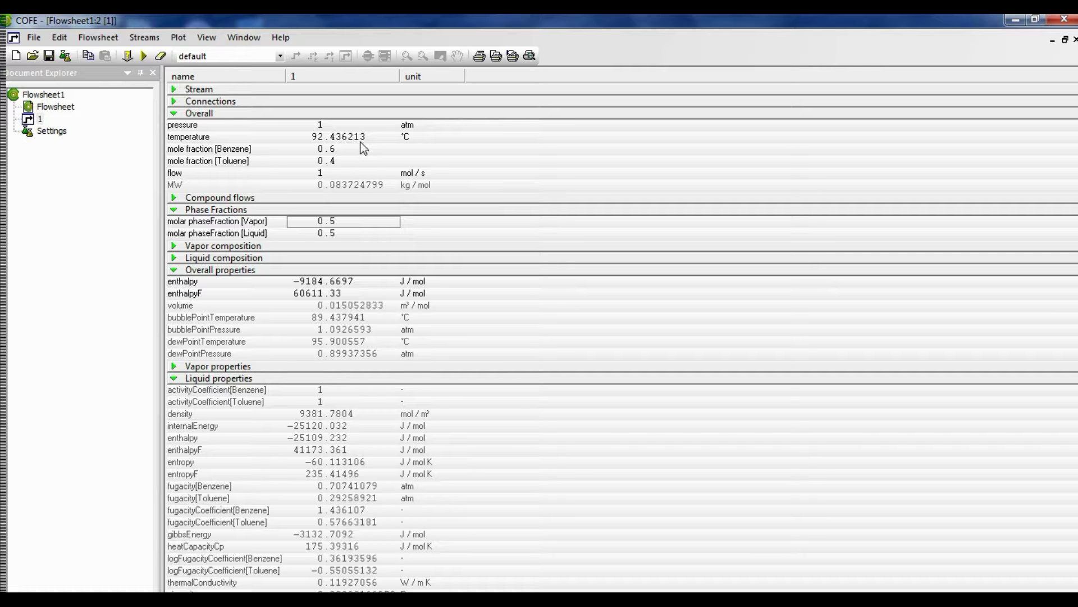
{"action": "left_click", "coordinate": [1075, 39]}
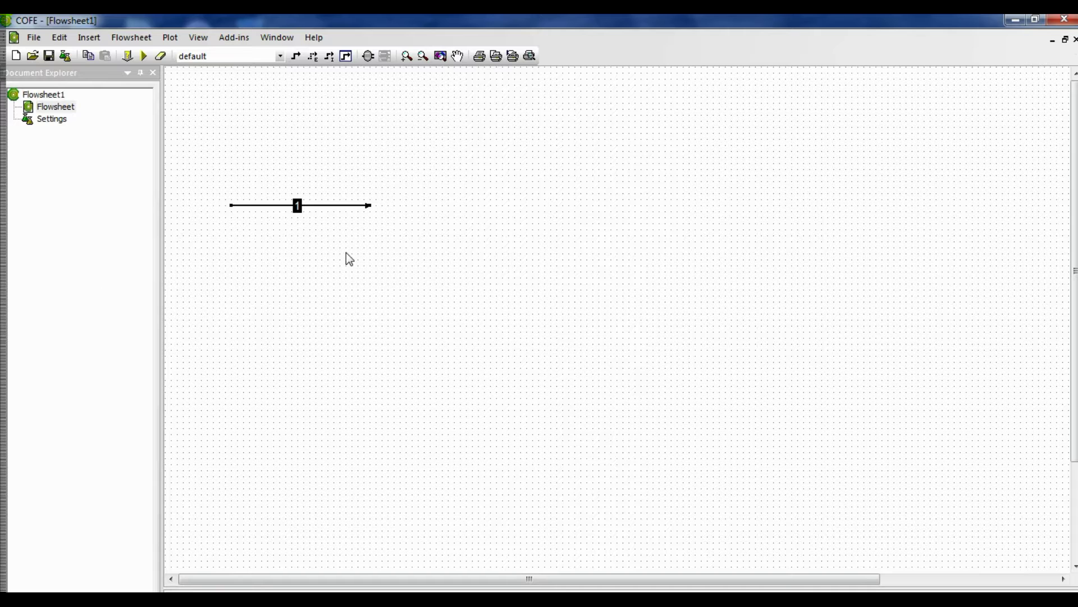